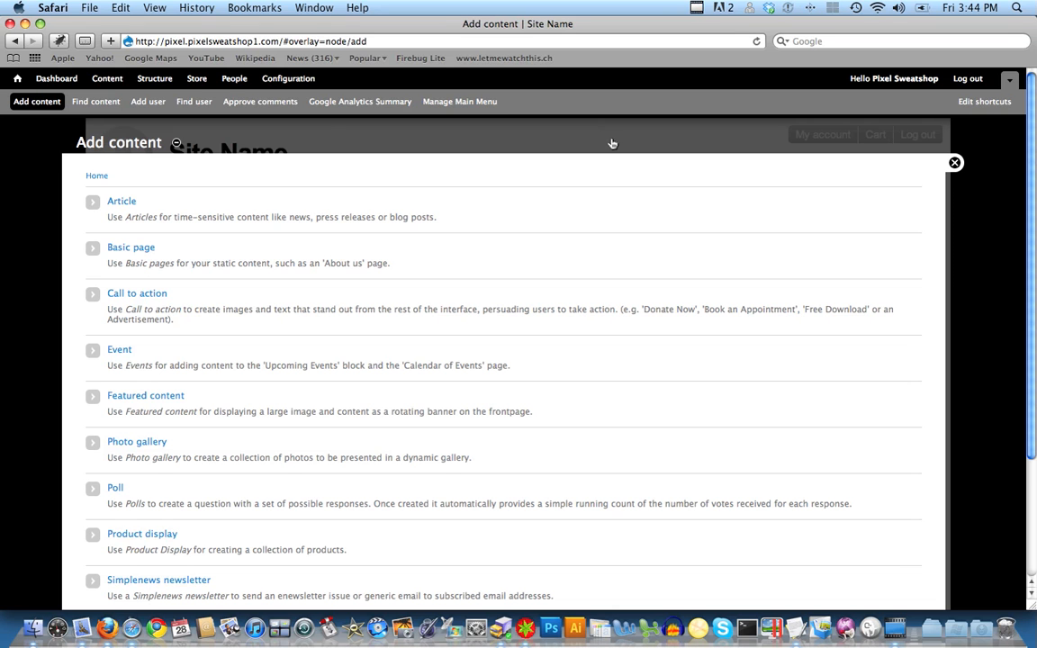
# Start creating a new Webform content item.
pyautogui.click(52, 104)
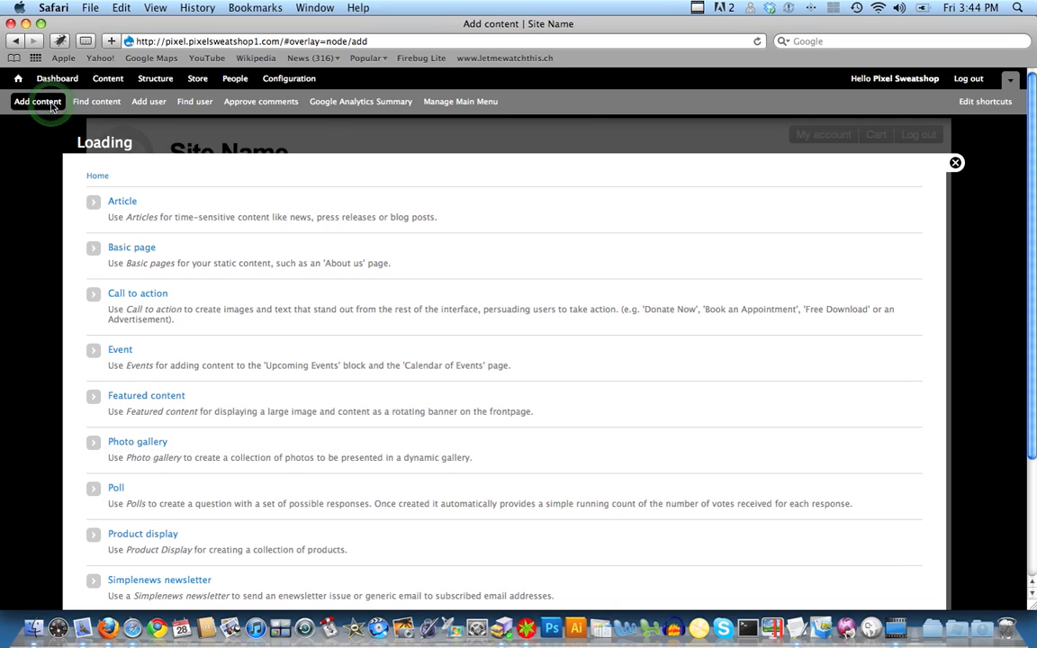
pyautogui.moveTo(1033, 124); pyautogui.dragTo(1032, 262)
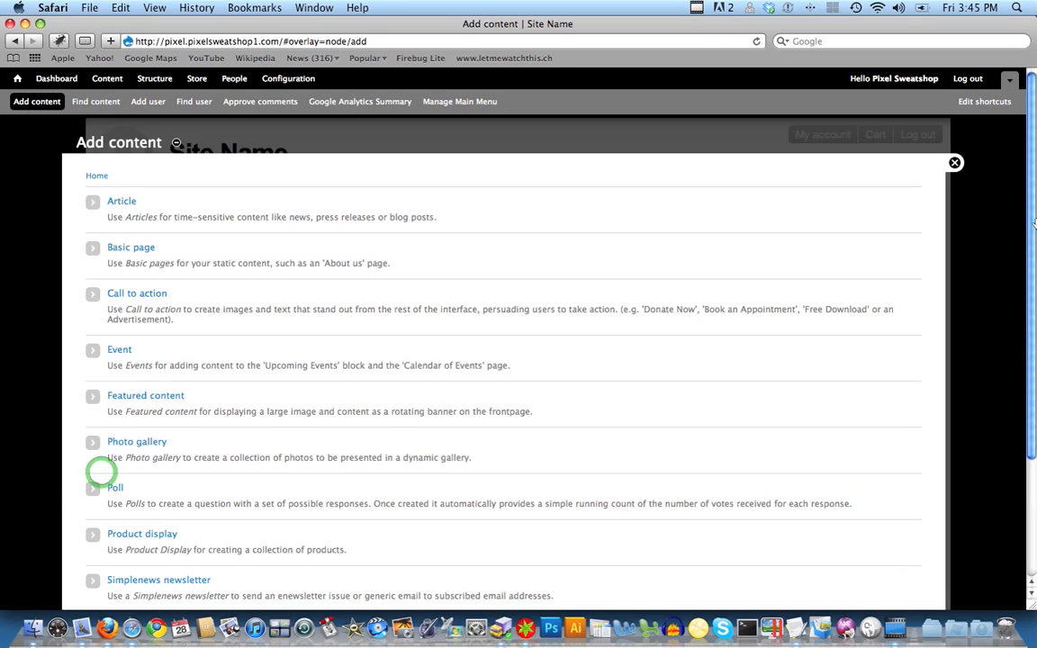
pyautogui.scroll(-4, 126, 478)
pyautogui.click(128, 467)
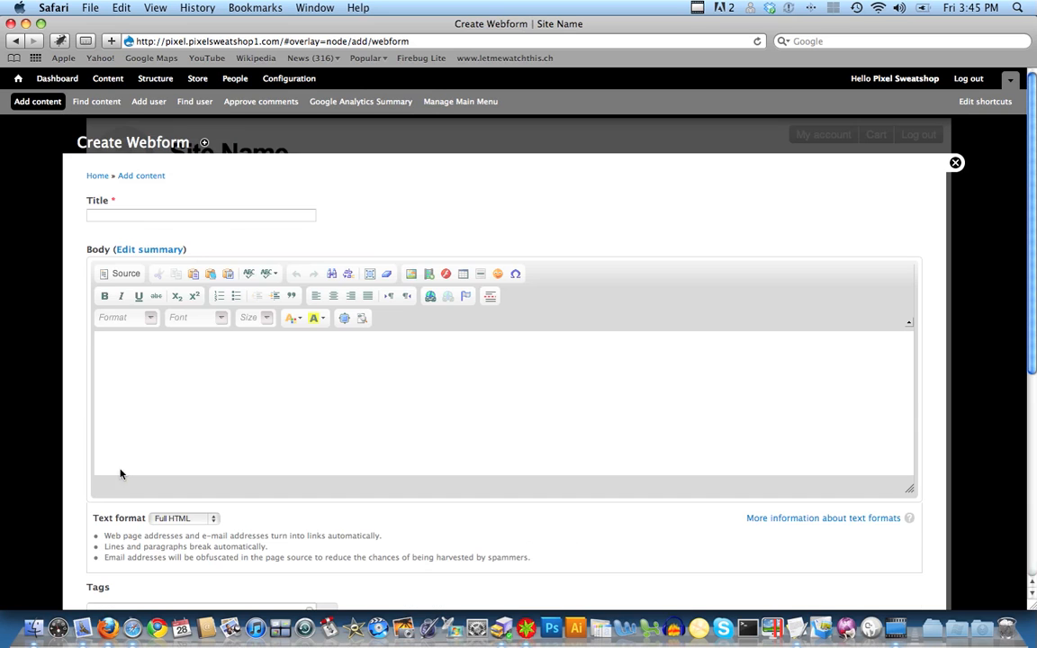
# Set the webform's title to "Sample Form".
pyautogui.click(164, 218)
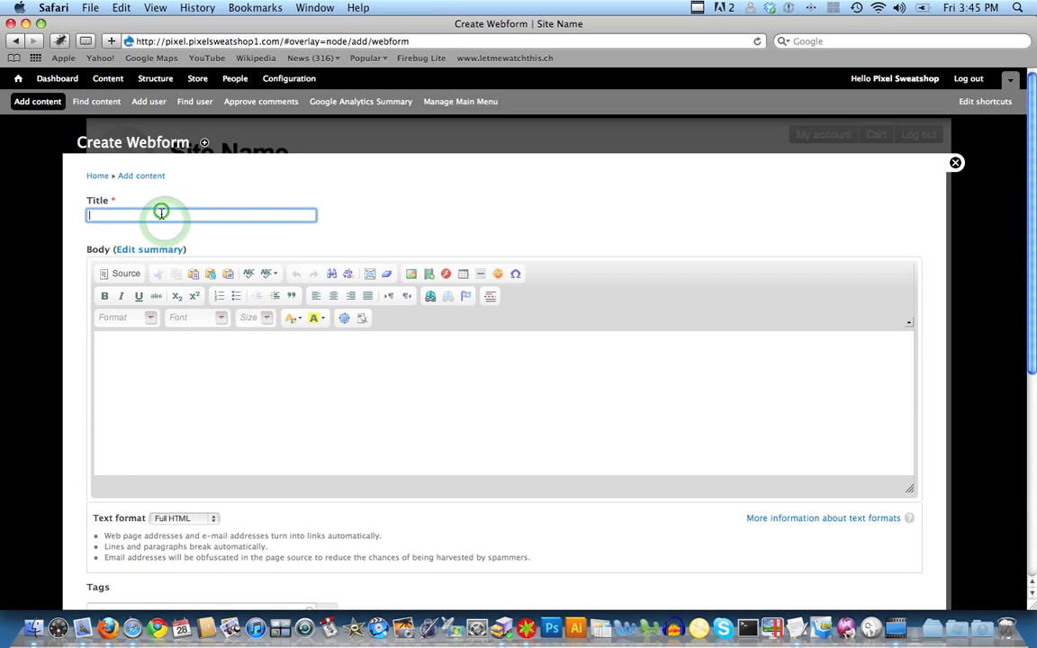
pyautogui.write('Sample FOrm')
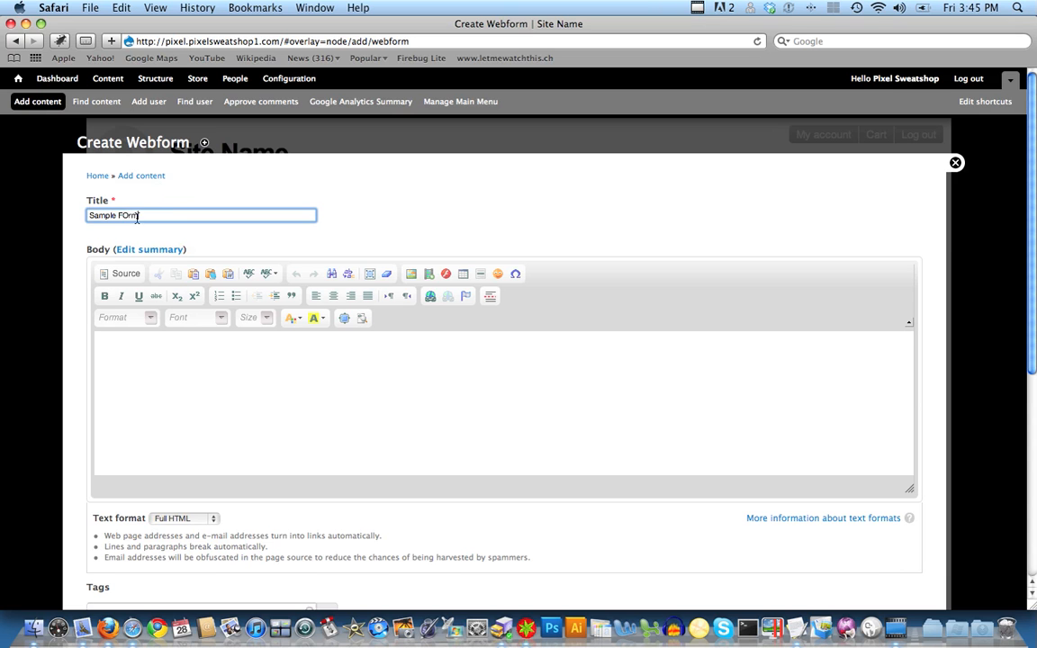
pyautogui.click(127, 216)
# Enter the body text "This is the form. PLease fill out all the information.".
pyautogui.click(146, 342)
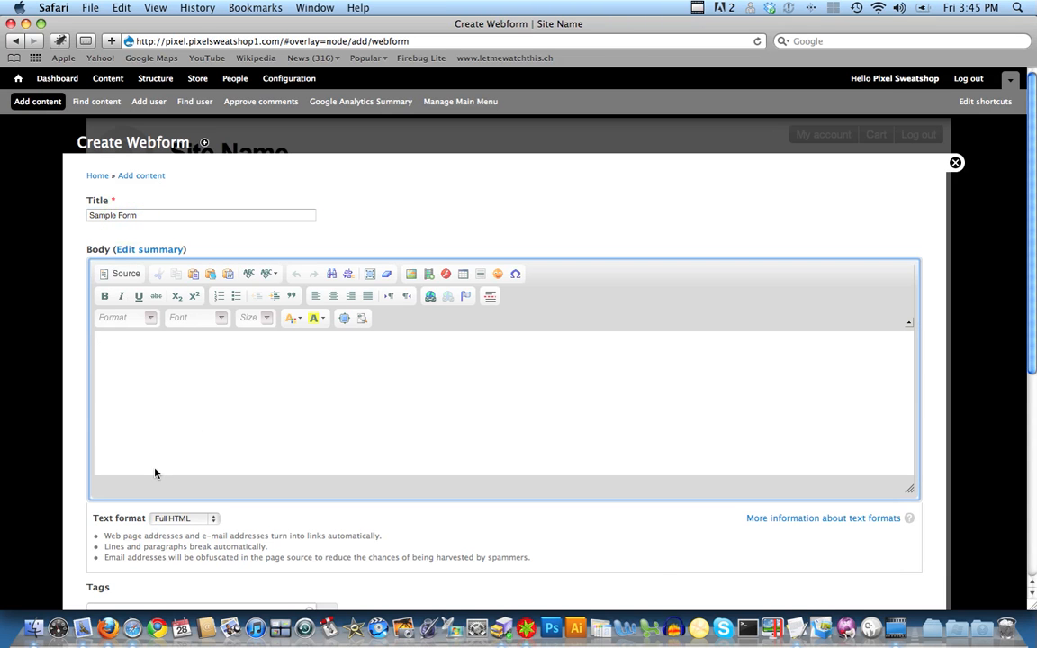
pyautogui.click(151, 506)
pyautogui.write('Th')
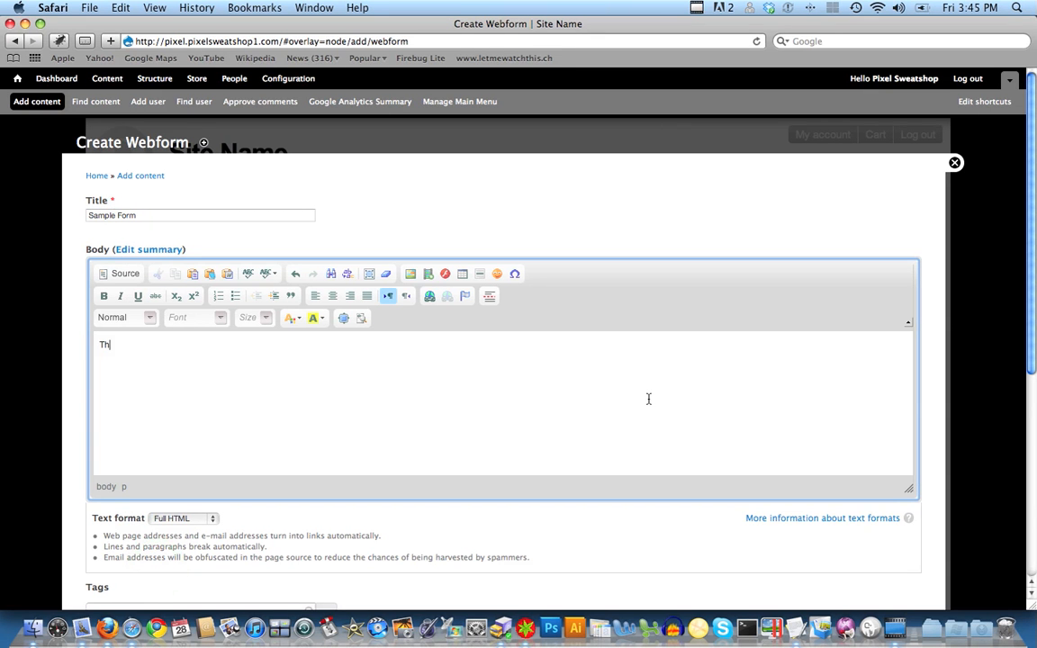
pyautogui.write('is is the form. PLease fill out all th')
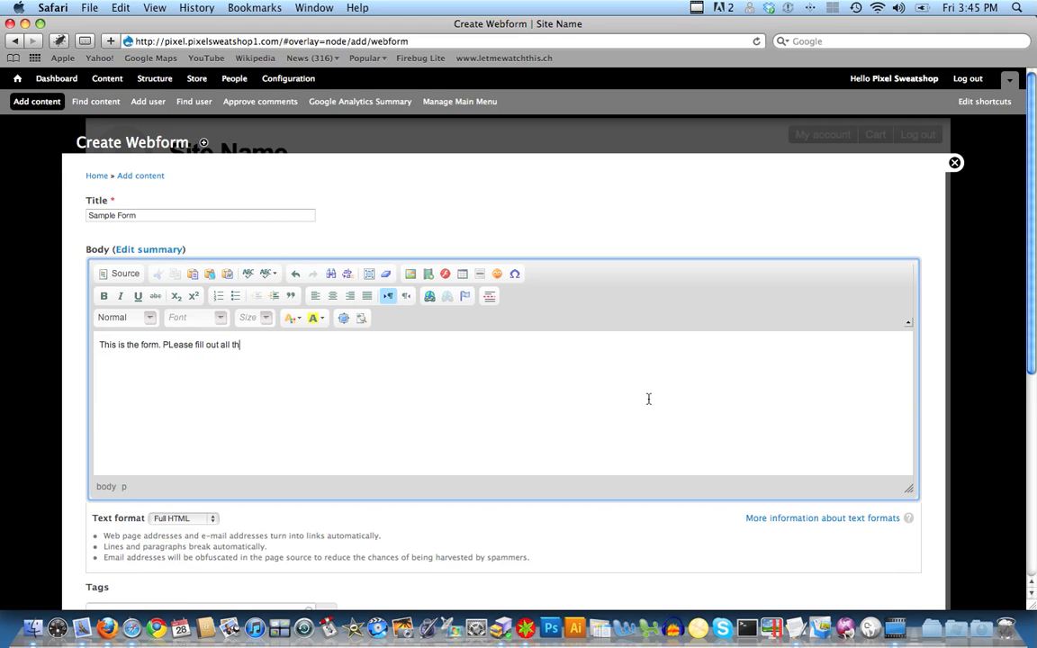
pyautogui.write('e information.')
pyautogui.click(790, 376)
# Publish the webform with its default menu, comment and scheduling settings.
pyautogui.scroll(-3, 1036, 392)
pyautogui.scroll(-3, 1036, 392)
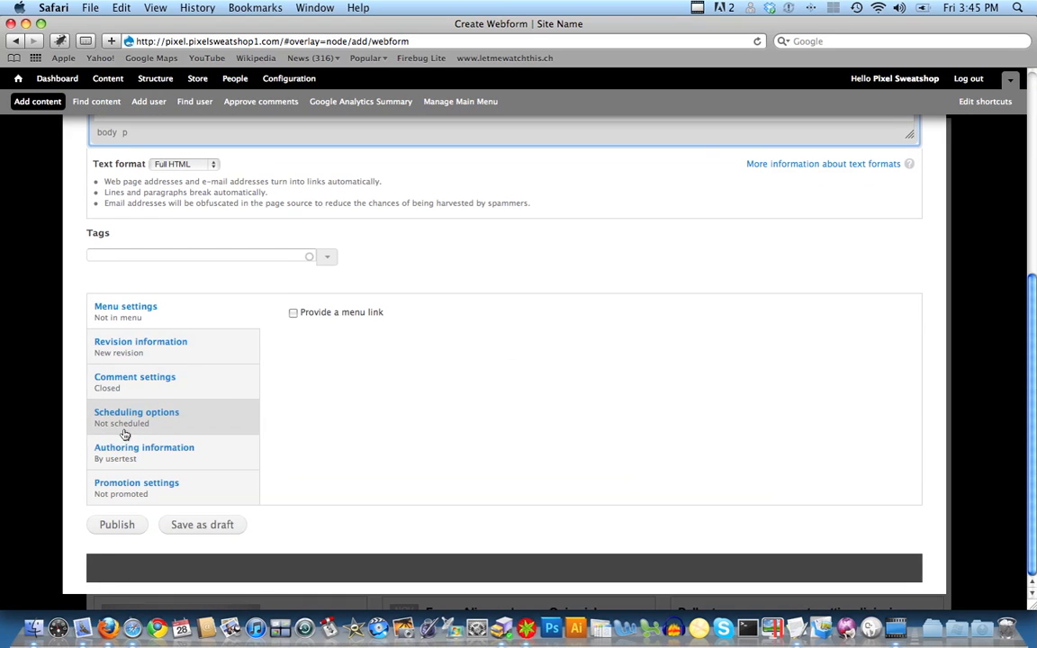
pyautogui.click(117, 525)
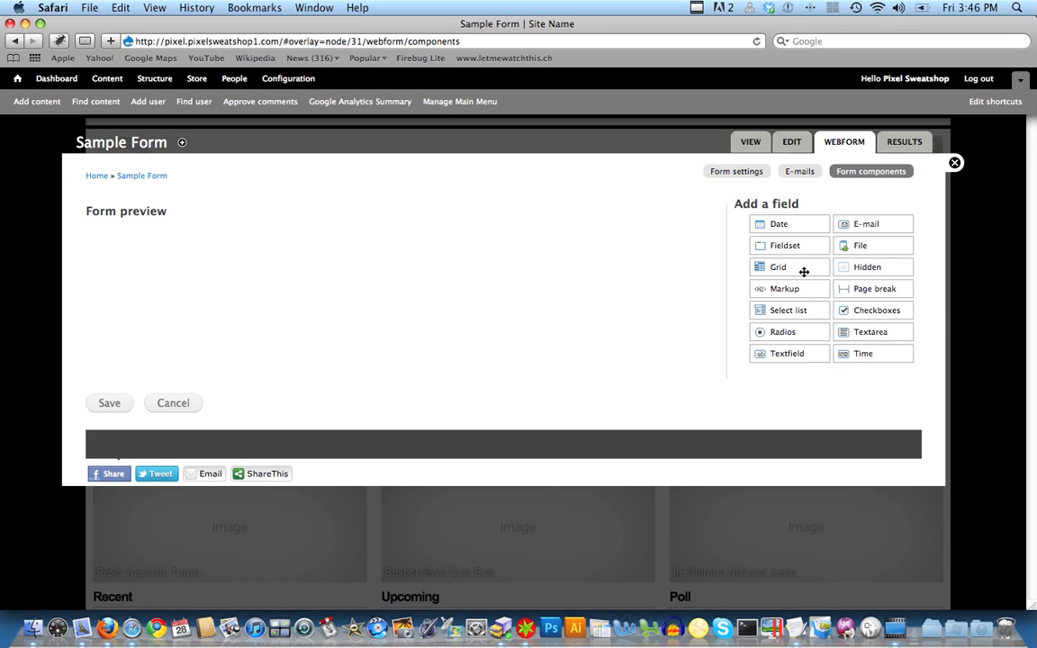
# Add an E-mail field to the empty form, title it "Your e-mail" and save the form.
pyautogui.moveTo(804, 271); pyautogui.dragTo(362, 245)
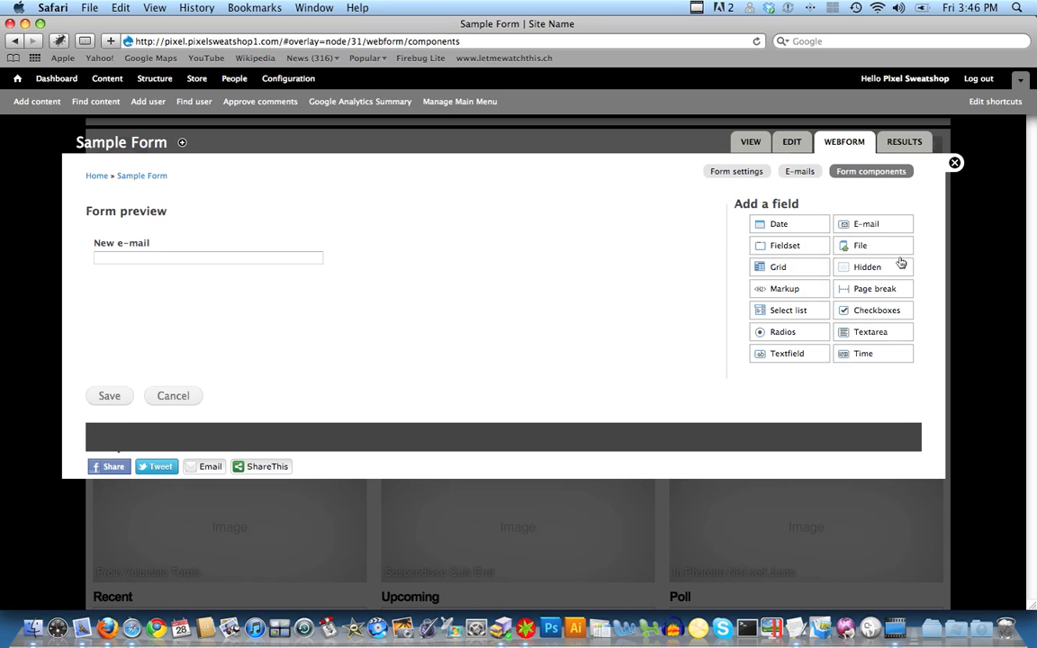
pyautogui.moveTo(101, 243)
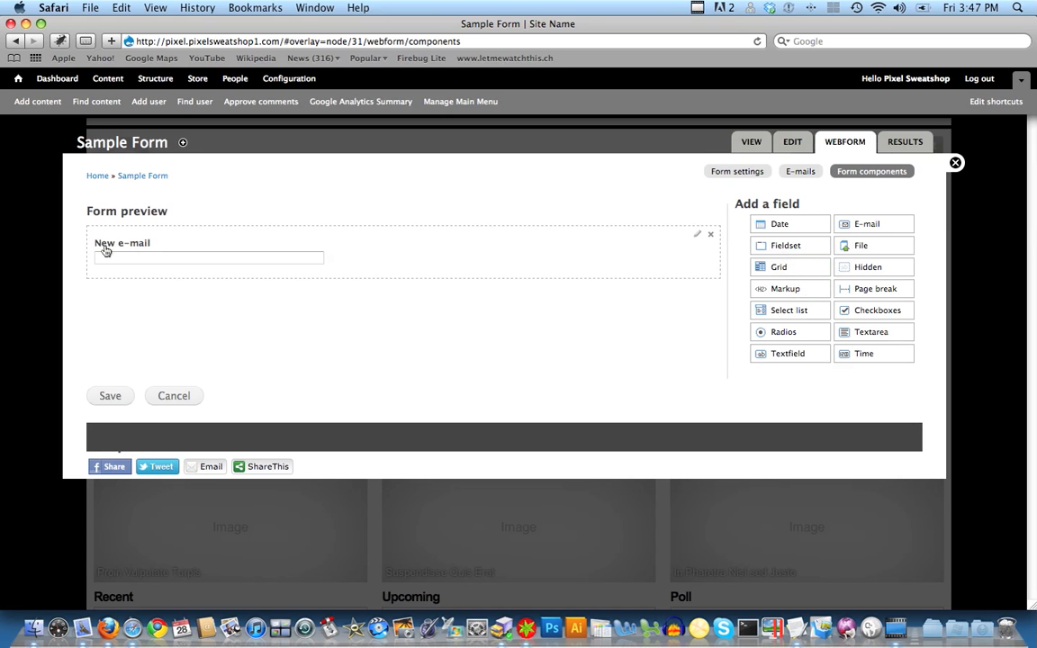
pyautogui.click(695, 238)
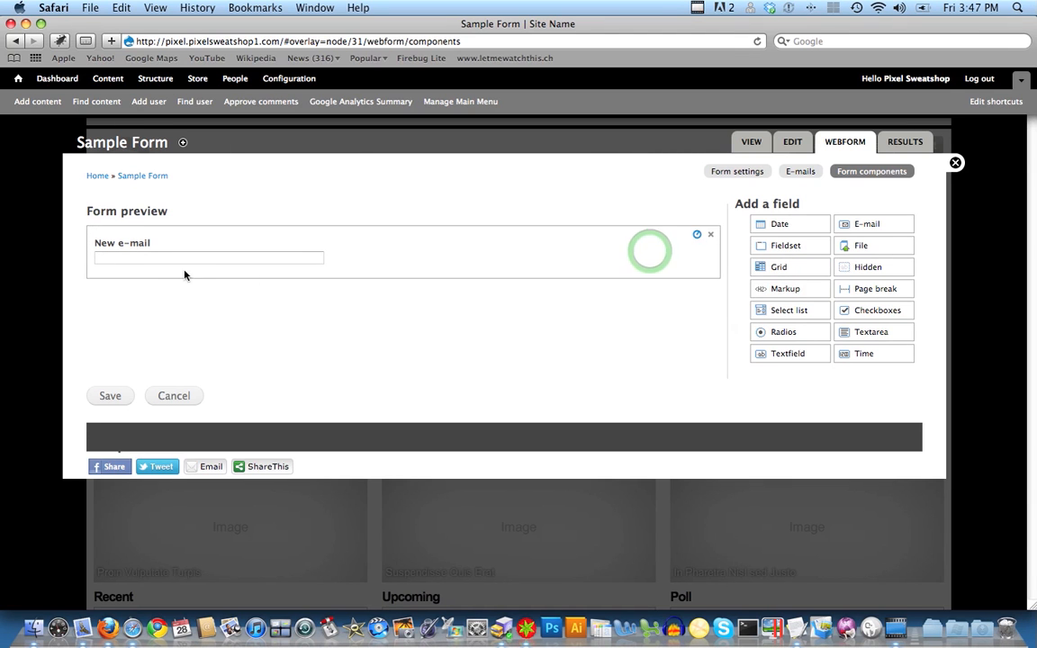
pyautogui.click(117, 428)
pyautogui.moveTo(118, 426); pyautogui.dragTo(82, 428)
pyautogui.write('Your e-mail')
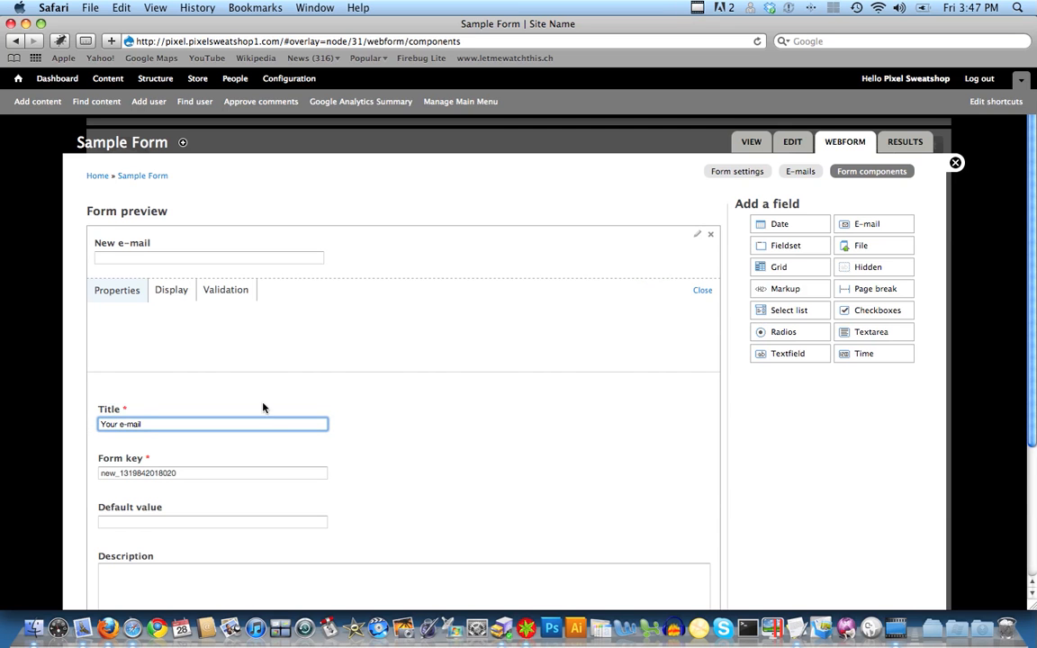
pyautogui.click(1031, 360)
pyautogui.moveTo(1032, 363); pyautogui.dragTo(1033, 457)
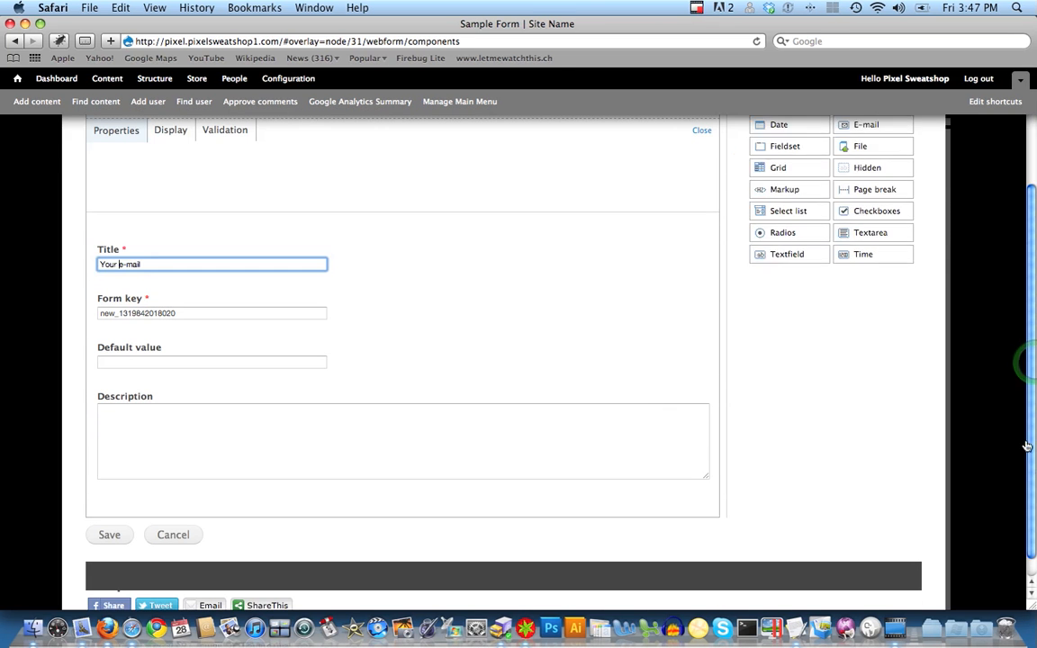
pyautogui.click(106, 538)
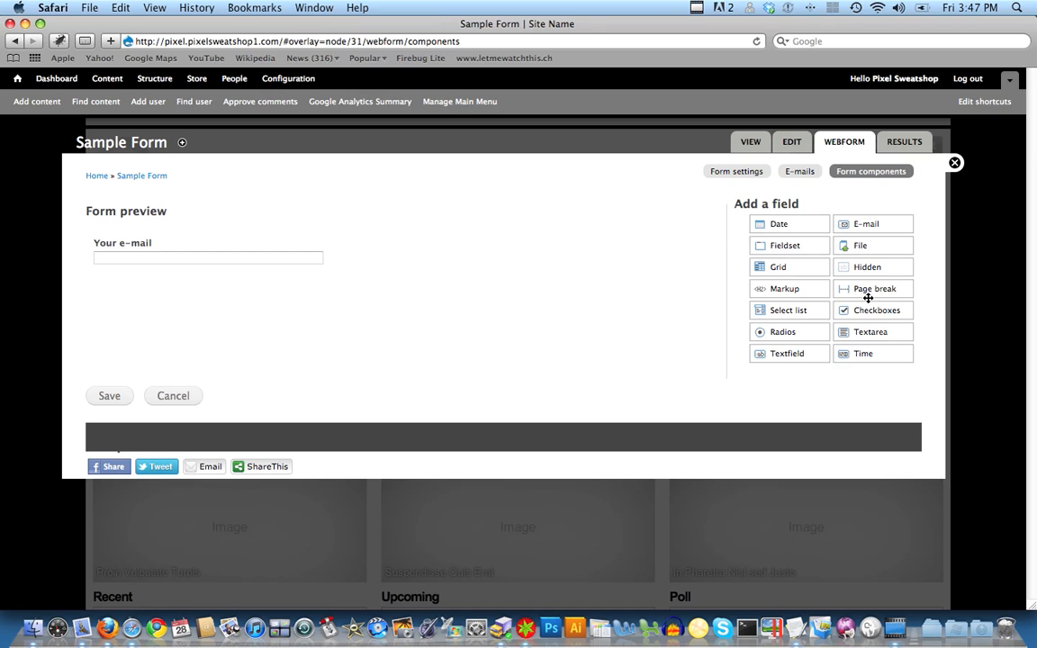
# Add a Textarea field below the "Your e-mail" field.
pyautogui.click(855, 325)
pyautogui.moveTo(866, 335); pyautogui.dragTo(397, 328)
pyautogui.moveTo(900, 326); pyautogui.dragTo(270, 277)
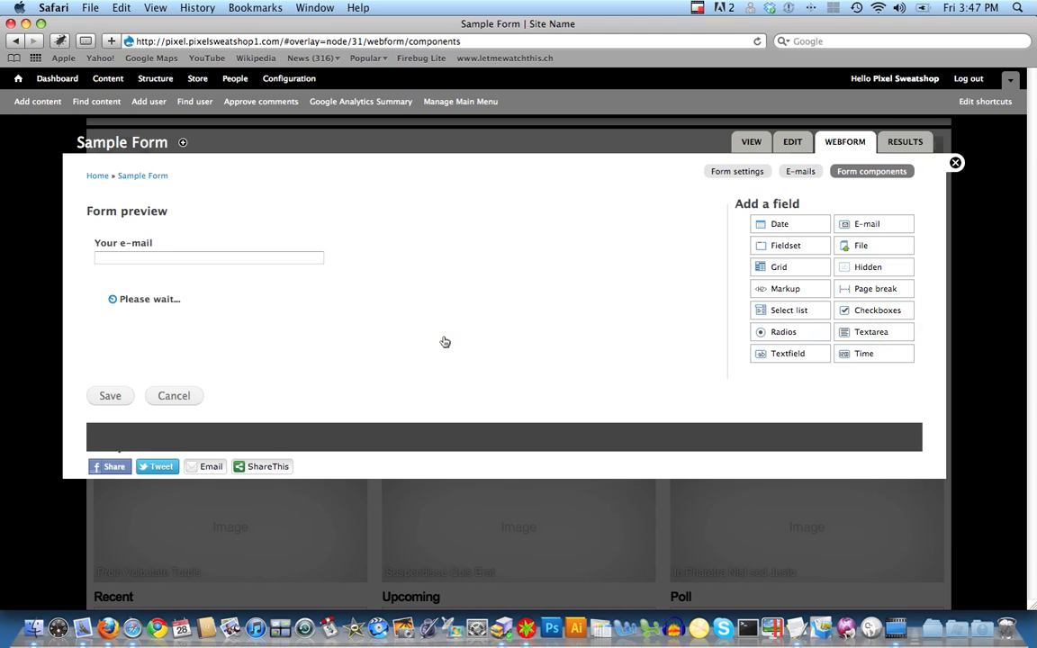
# Set the new textarea's title to "What are your hobbies?" and save the form.
pyautogui.click(698, 292)
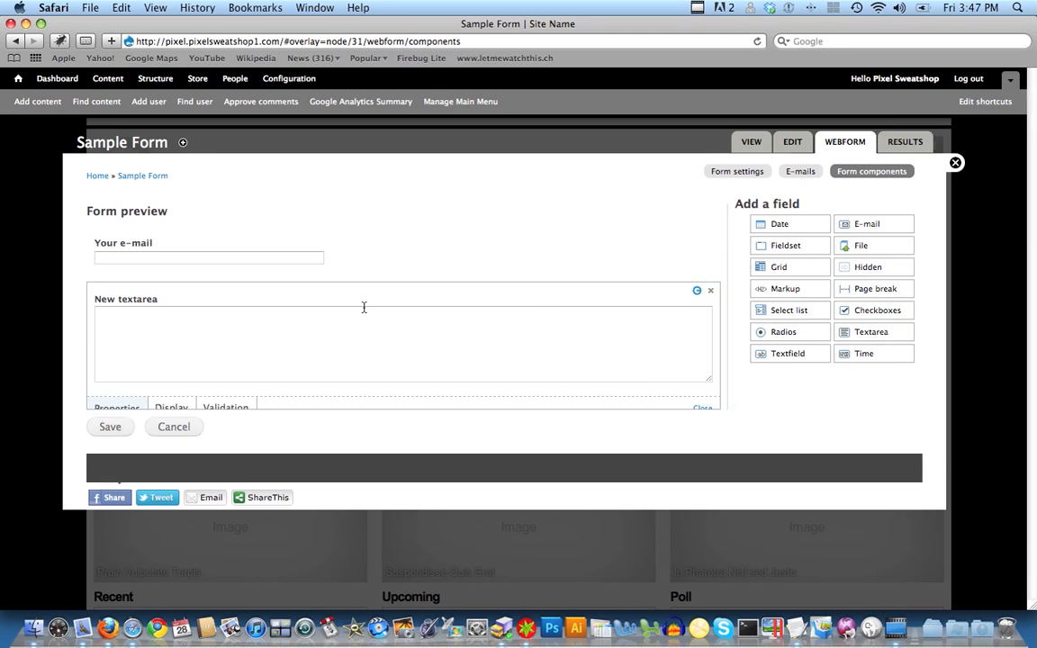
pyautogui.click(362, 305)
pyautogui.press('Tab')
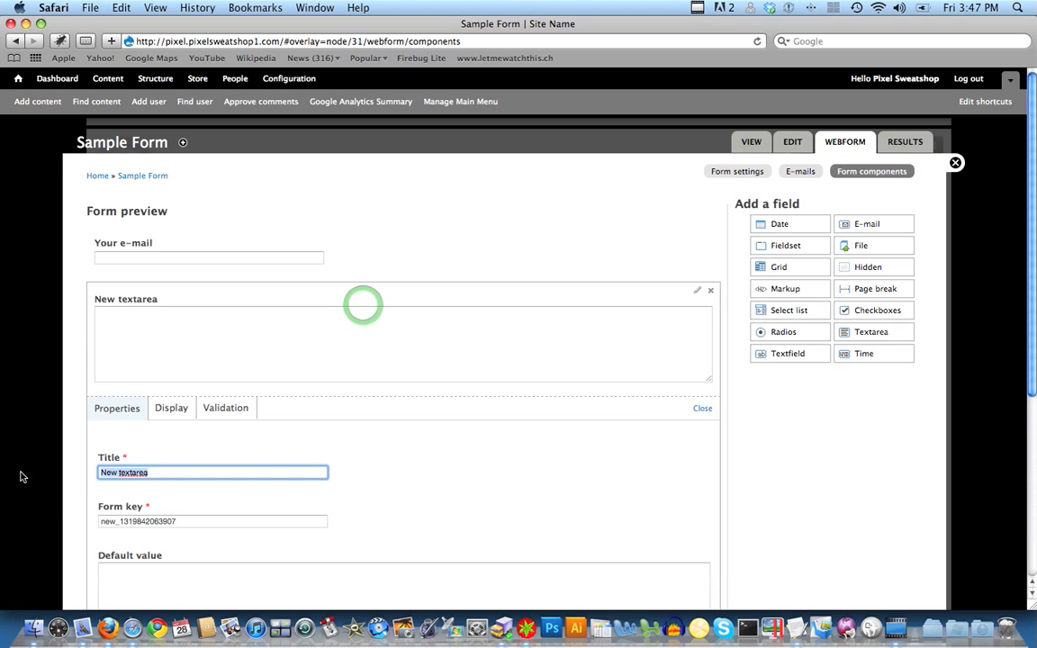
pyautogui.write('What are ')
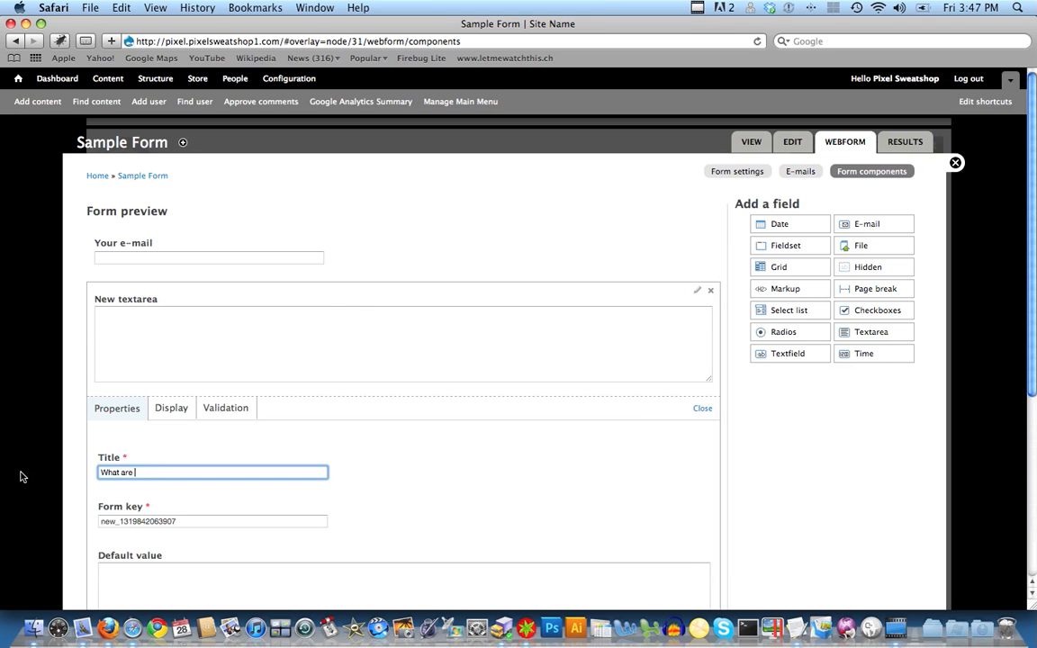
pyautogui.write('your hobbies')
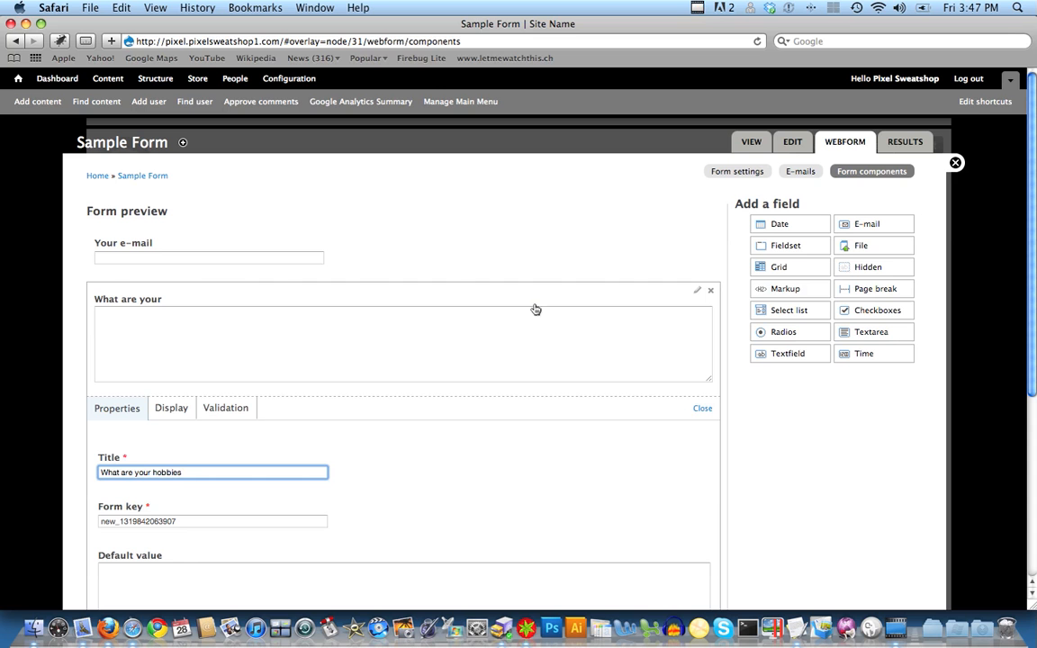
pyautogui.write('?')
pyautogui.click(614, 253)
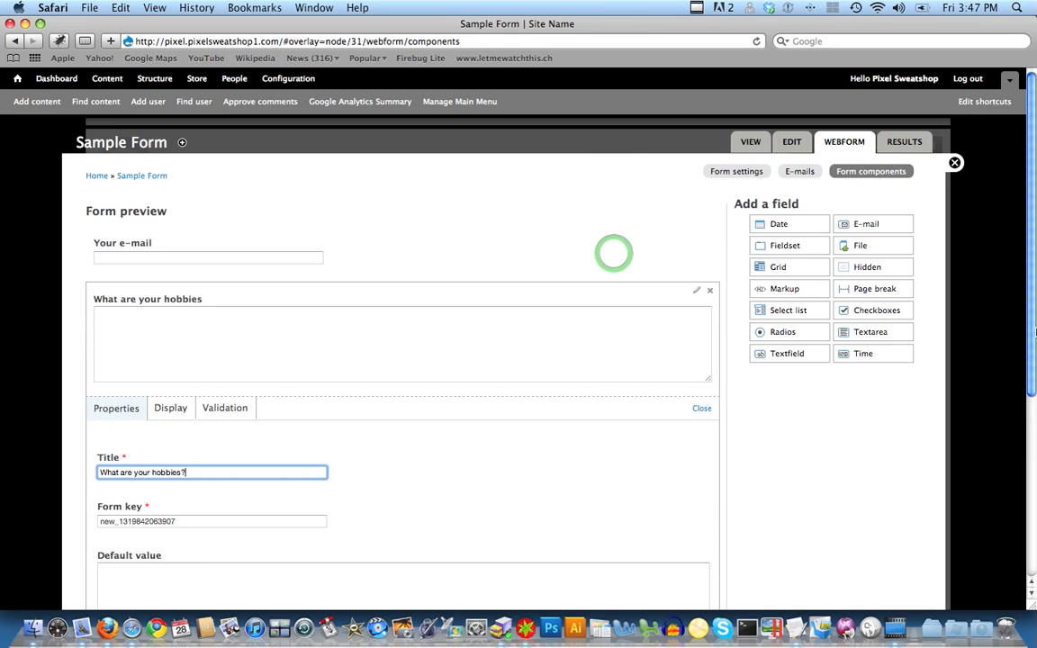
pyautogui.scroll(-6, 614, 254)
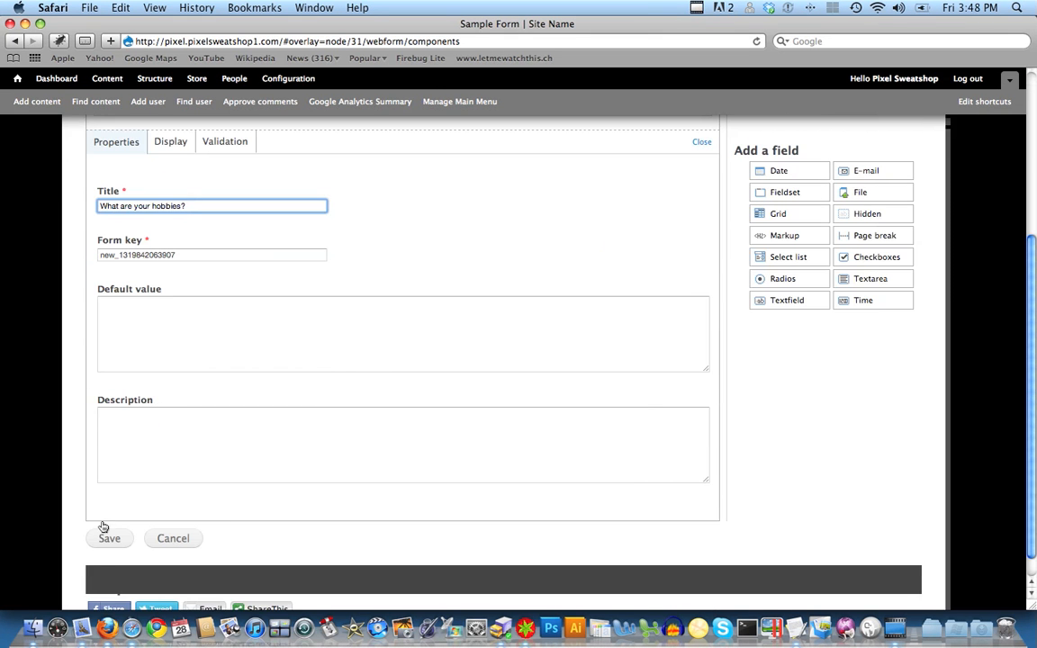
pyautogui.click(101, 538)
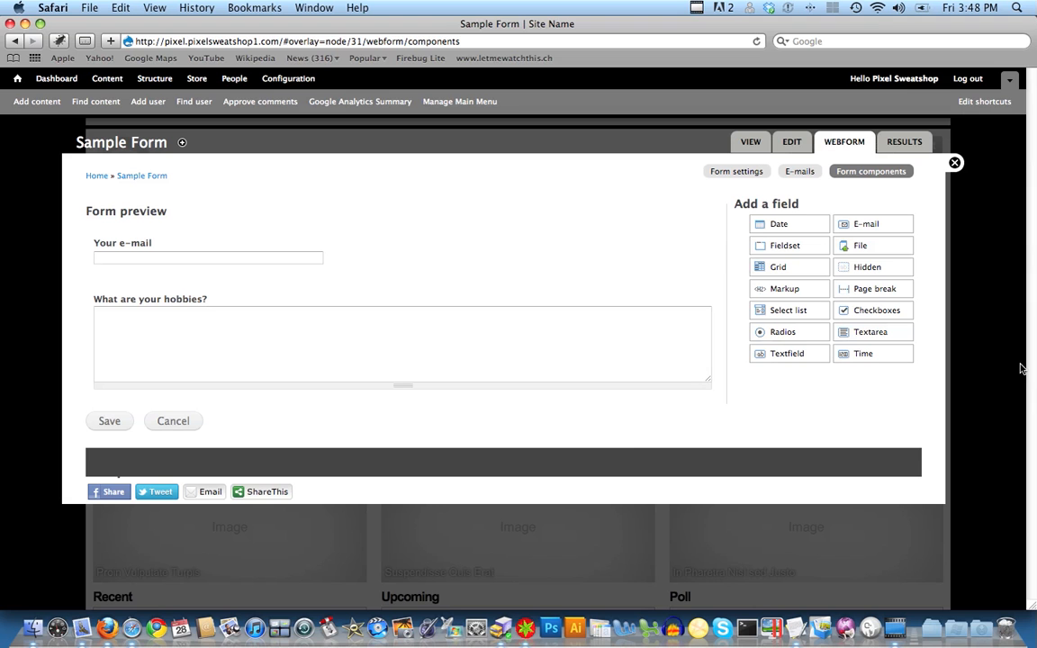
# Add a Textfield below the hobbies question, title it "Full Name" and save the form.
pyautogui.moveTo(804, 353); pyautogui.dragTo(486, 402)
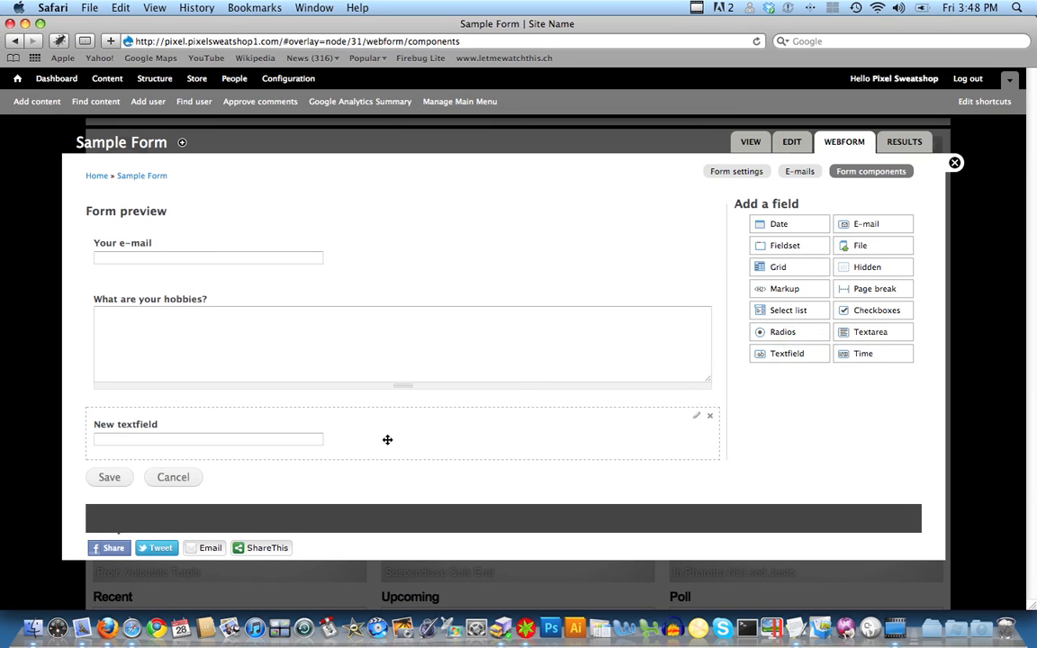
pyautogui.click(696, 416)
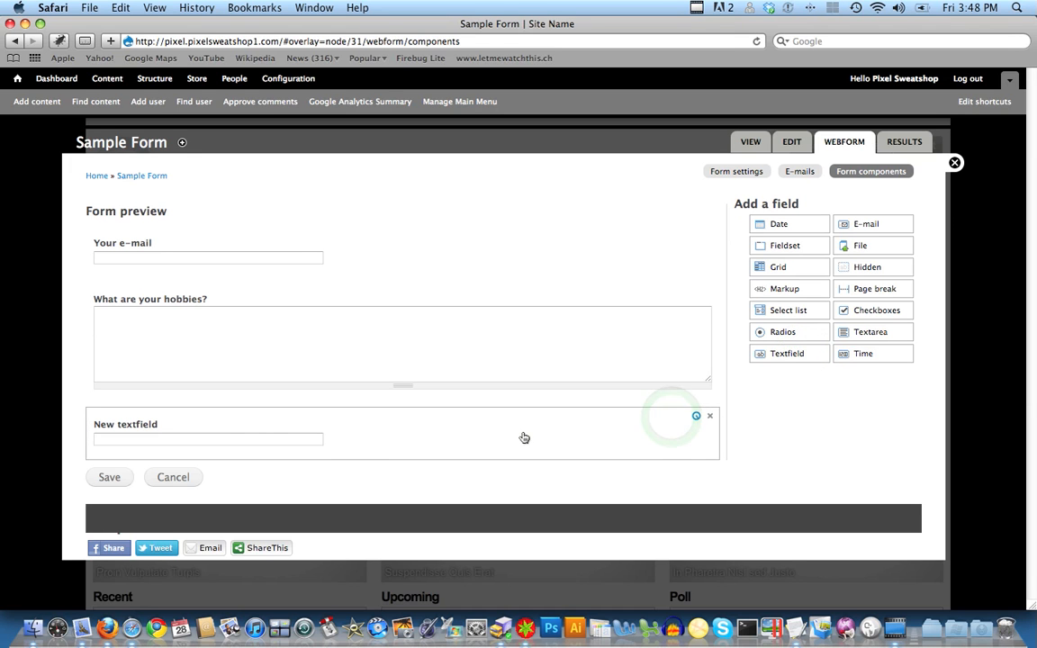
pyautogui.click(152, 438)
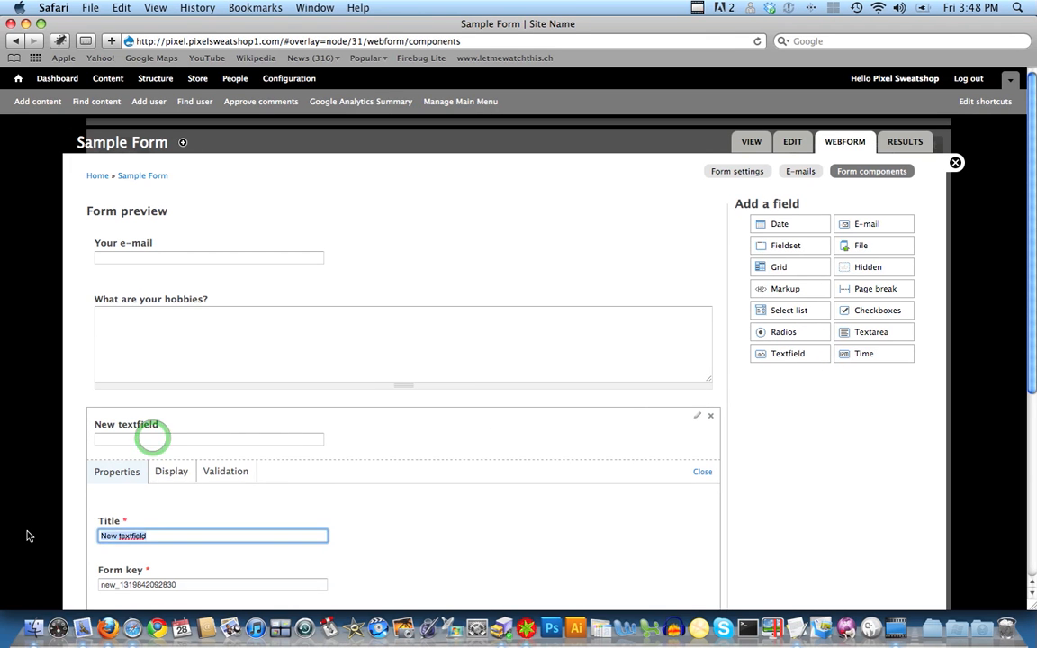
pyautogui.write('Full Name')
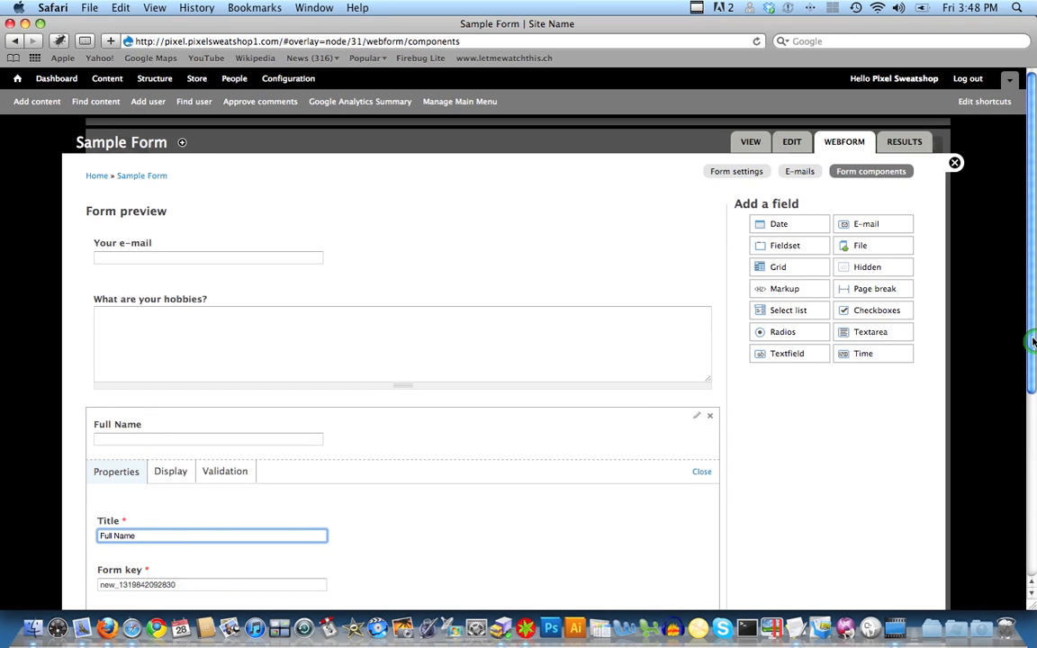
pyautogui.moveTo(1033, 342); pyautogui.dragTo(1034, 538)
pyautogui.click(559, 528)
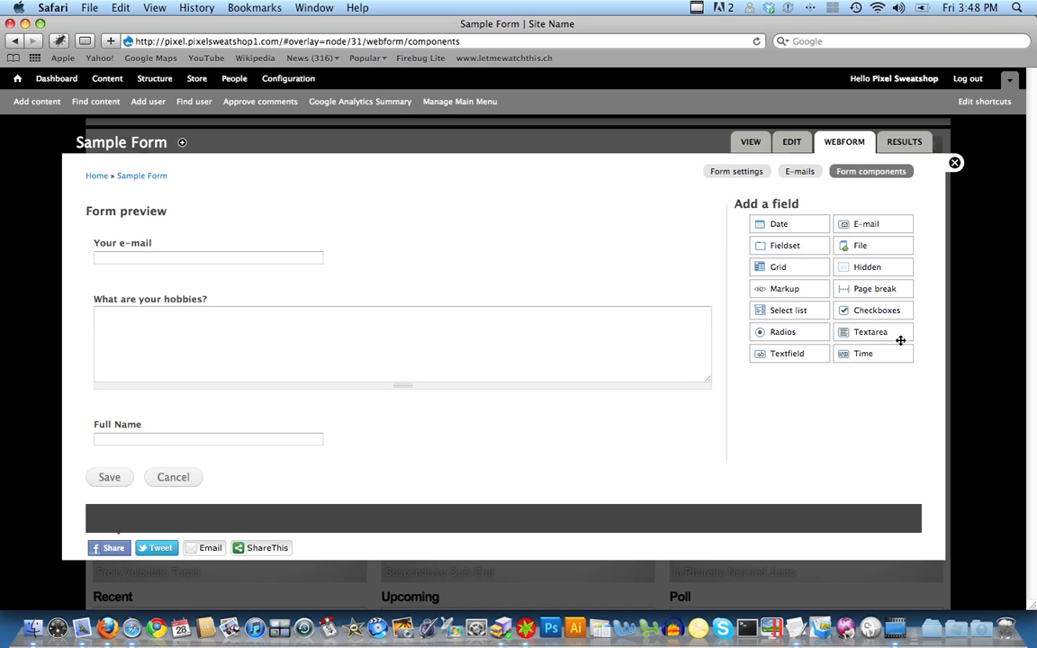
# Add a Select list below the "Full Name" field and title it "Applying for".
pyautogui.moveTo(796, 310); pyautogui.dragTo(439, 462)
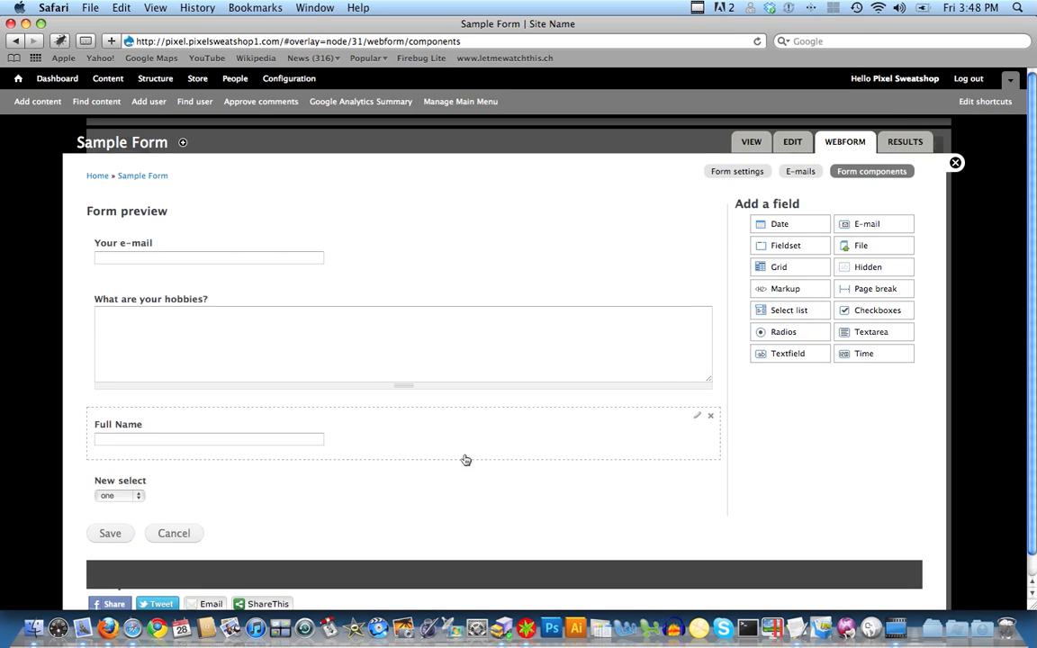
pyautogui.click(697, 476)
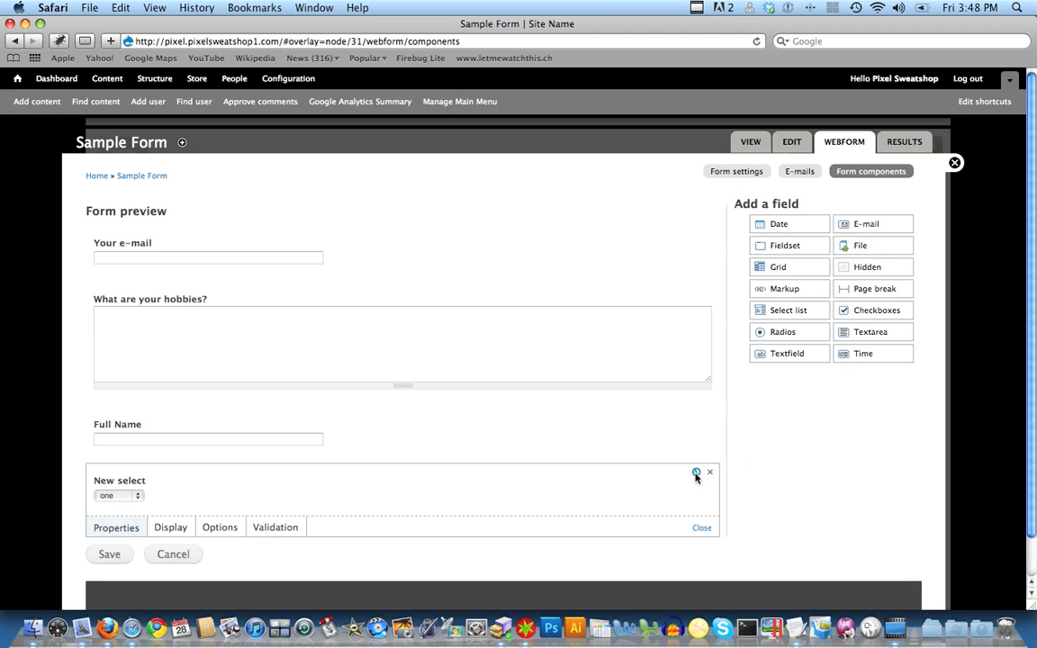
pyautogui.scroll(-5, 1035, 423)
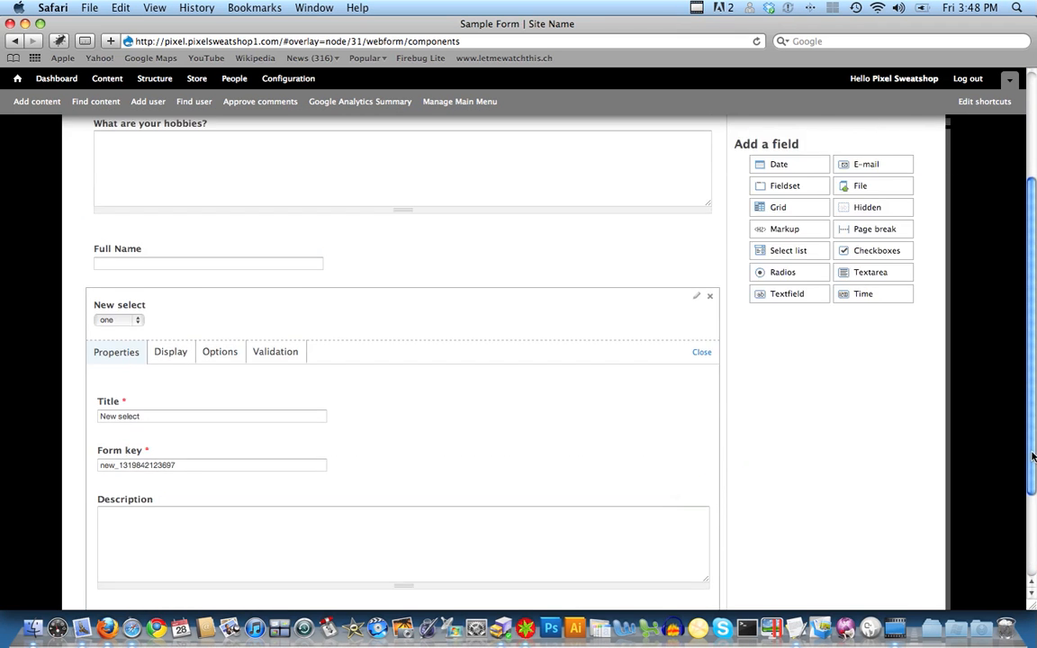
pyautogui.click(328, 409)
pyautogui.tripleClick(153, 349)
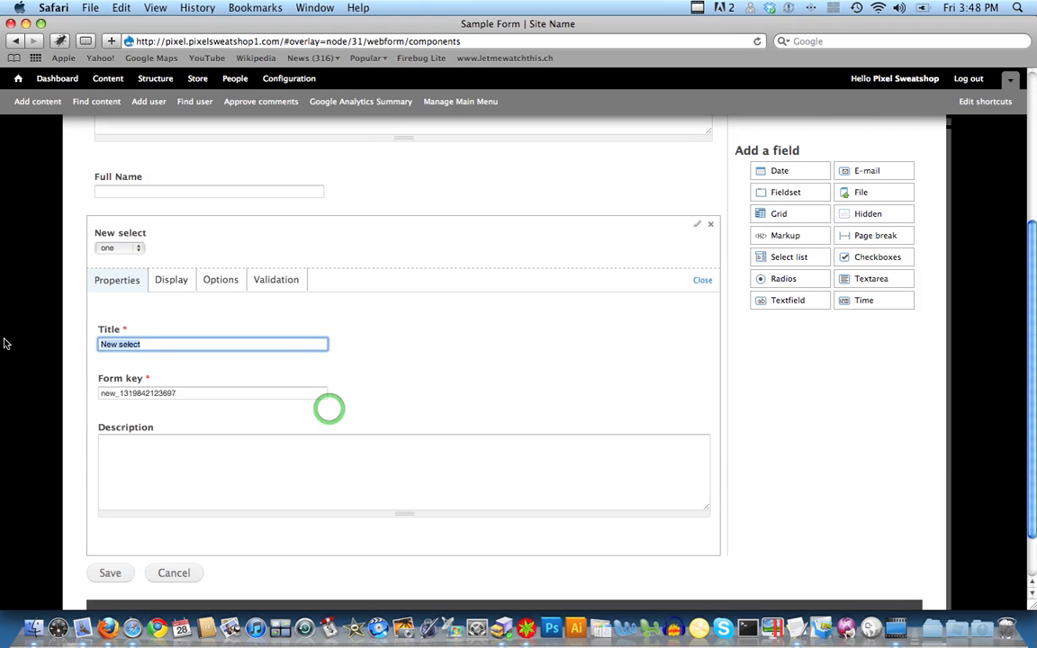
pyautogui.write('Applying for')
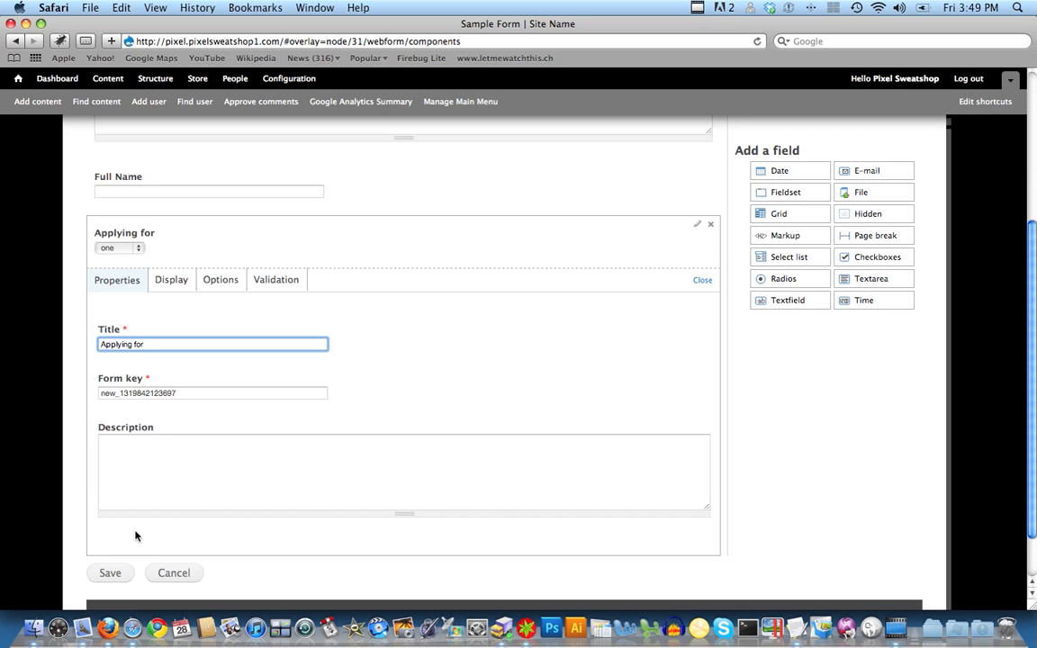
pyautogui.click(185, 209)
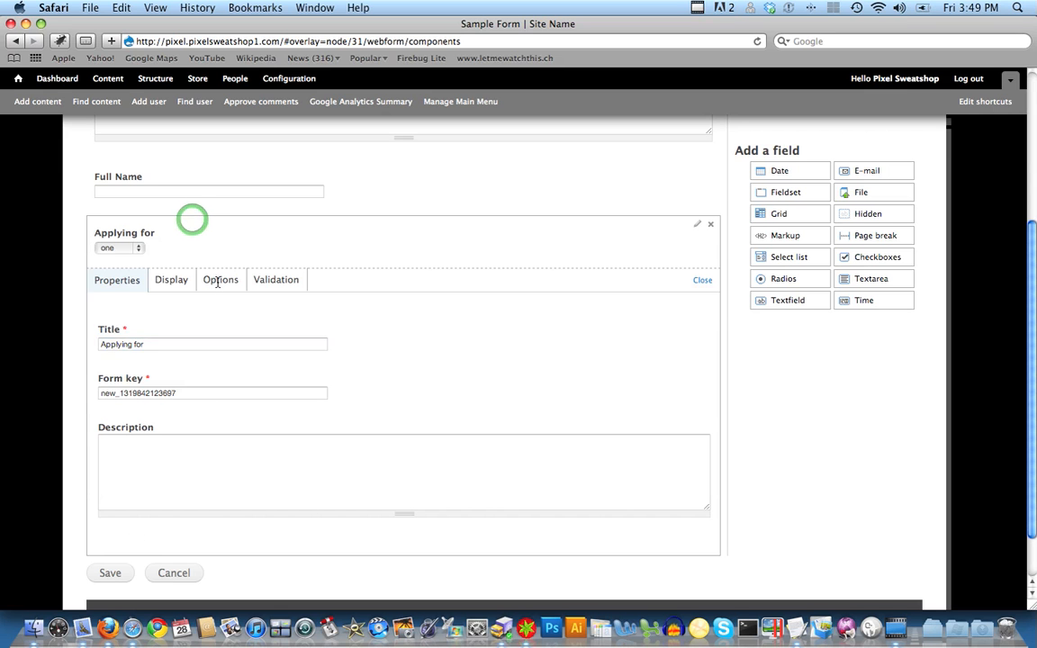
# Set the "Applying for" options to Administration, Technical (IT) and Board Member, and close the field's settings.
pyautogui.click(219, 281)
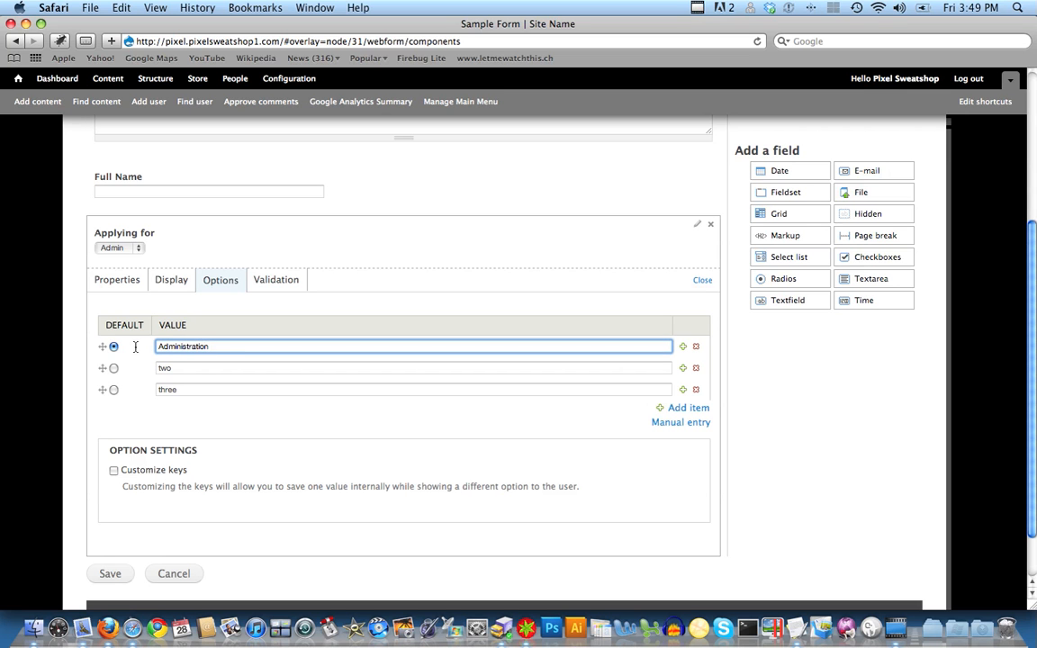
pyautogui.press('Tab')
pyautogui.write('Tec')
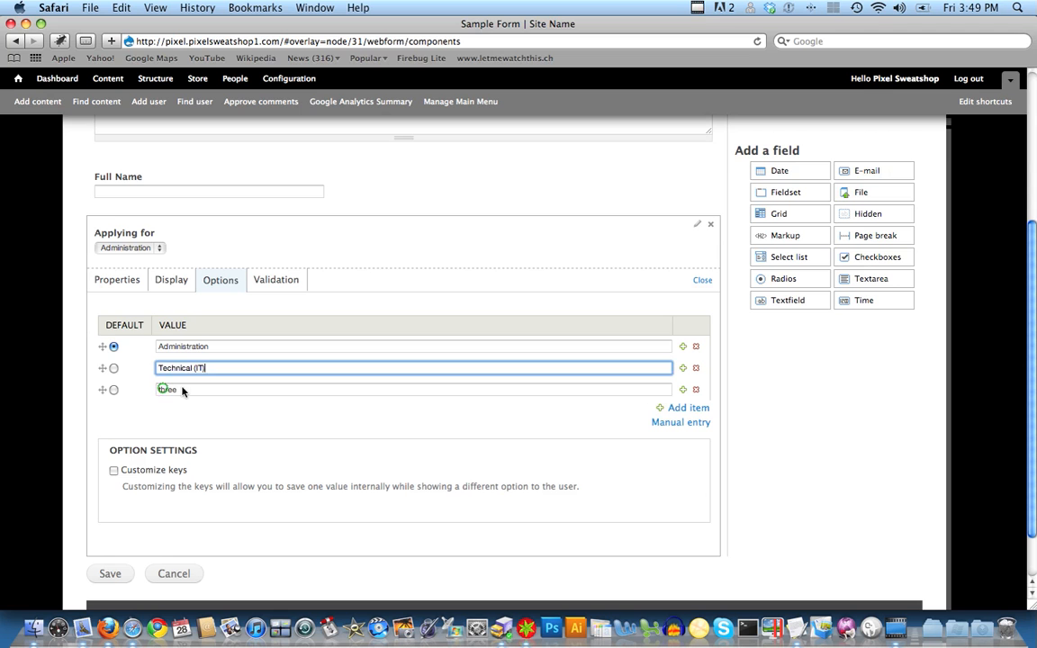
pyautogui.press('Tab')
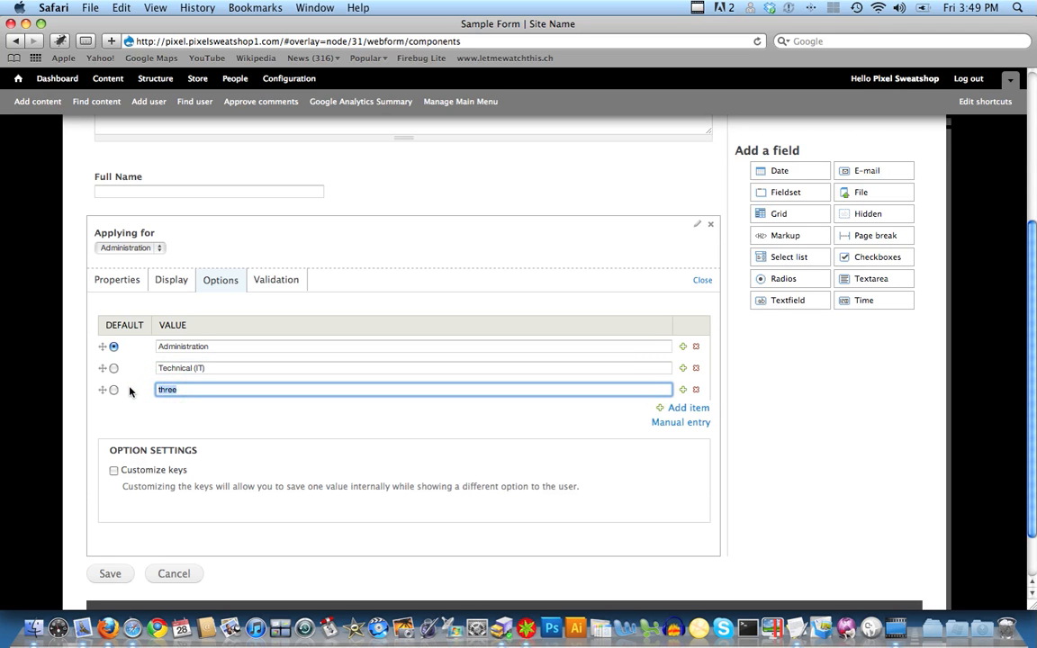
pyautogui.write('Board Member')
pyautogui.click(701, 281)
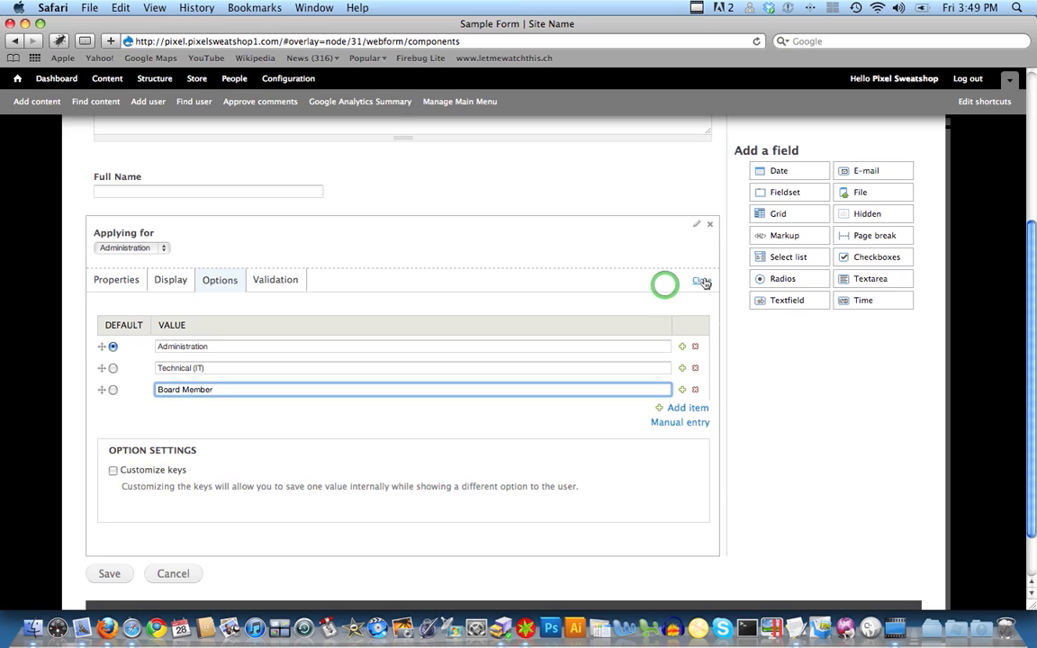
# Add a File field below the "Applying for" list and title it "Upload Resume".
pyautogui.moveTo(1032, 274); pyautogui.dragTo(1030, 196)
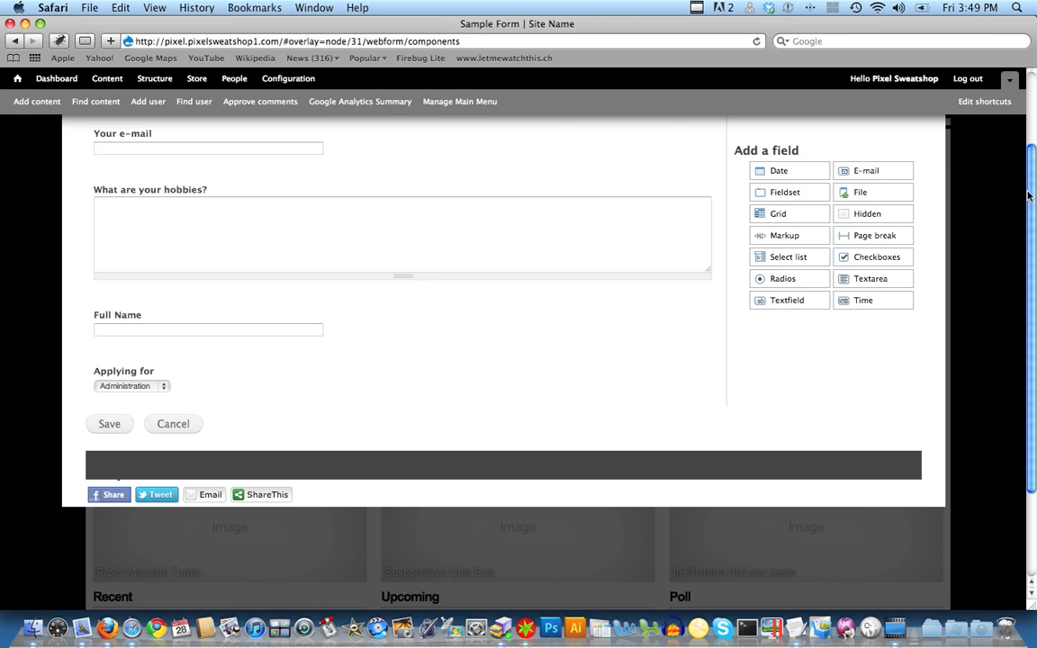
pyautogui.click(884, 191)
pyautogui.moveTo(884, 191); pyautogui.dragTo(430, 423)
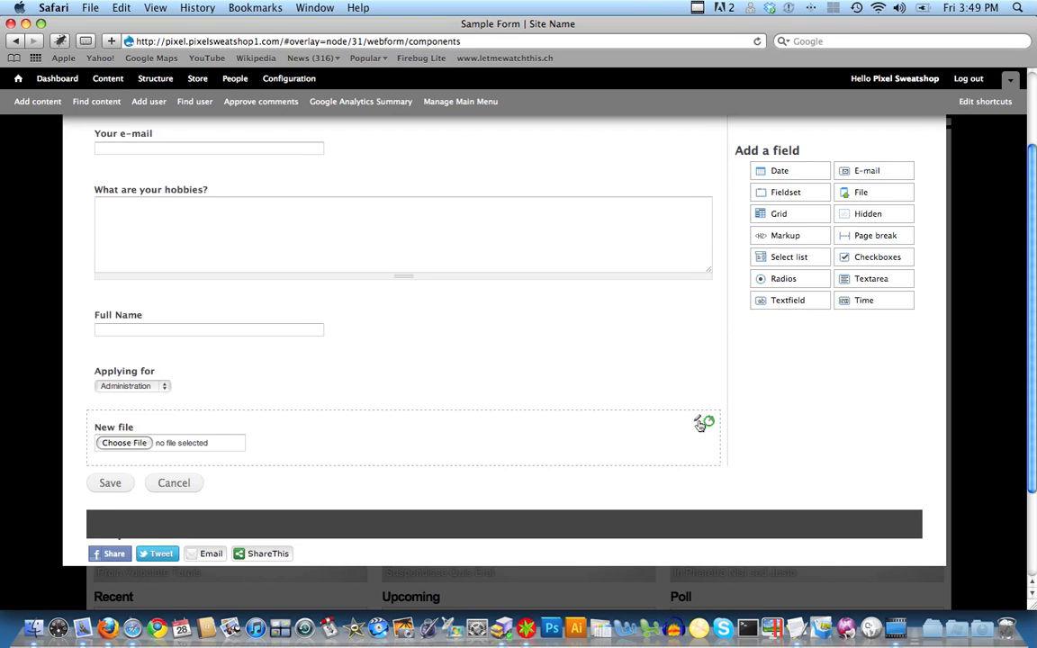
pyautogui.click(710, 421)
pyautogui.moveTo(142, 545); pyautogui.dragTo(40, 539)
pyautogui.write('Upload Resume')
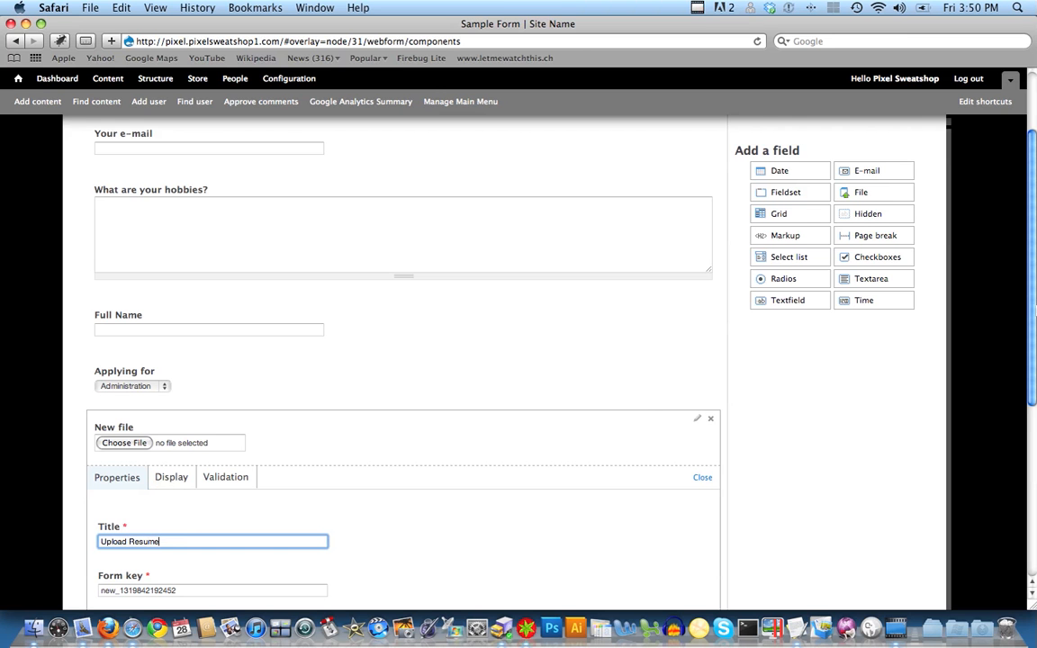
# Disallow gif, jpg and png web images in the Upload Resume field's validation settings.
pyautogui.scroll(-5, 1034, 317)
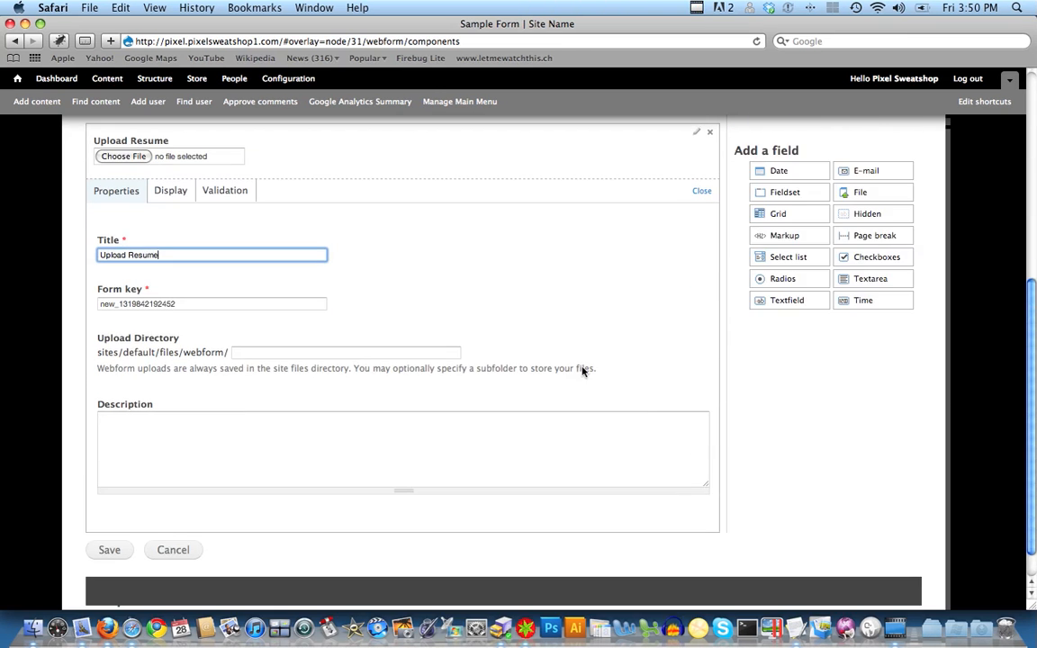
pyautogui.click(231, 192)
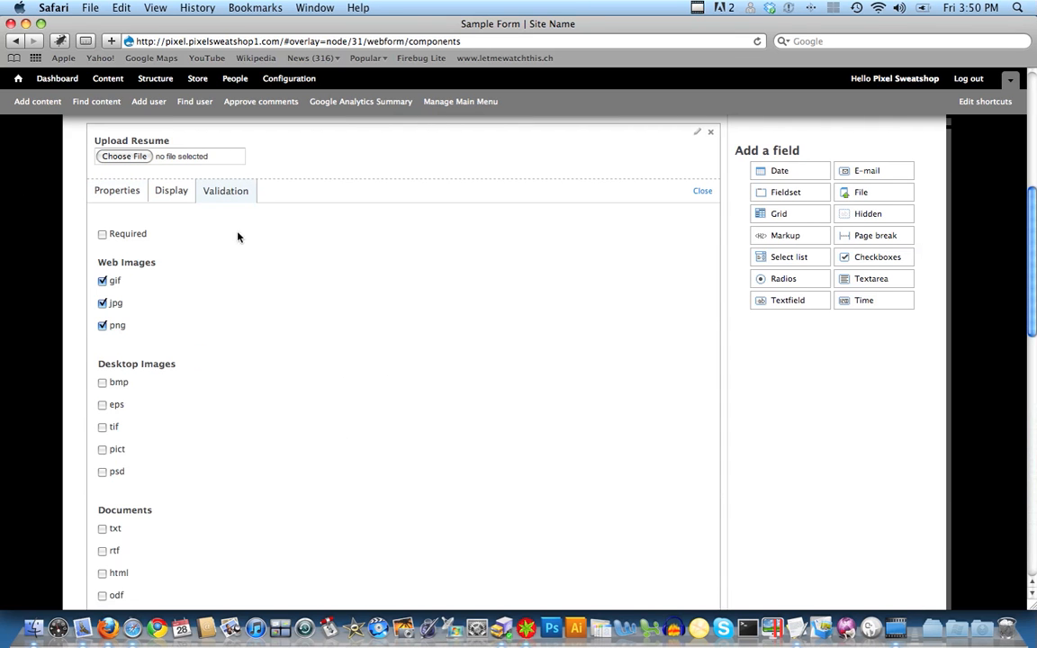
pyautogui.scroll(-3, 995, 241)
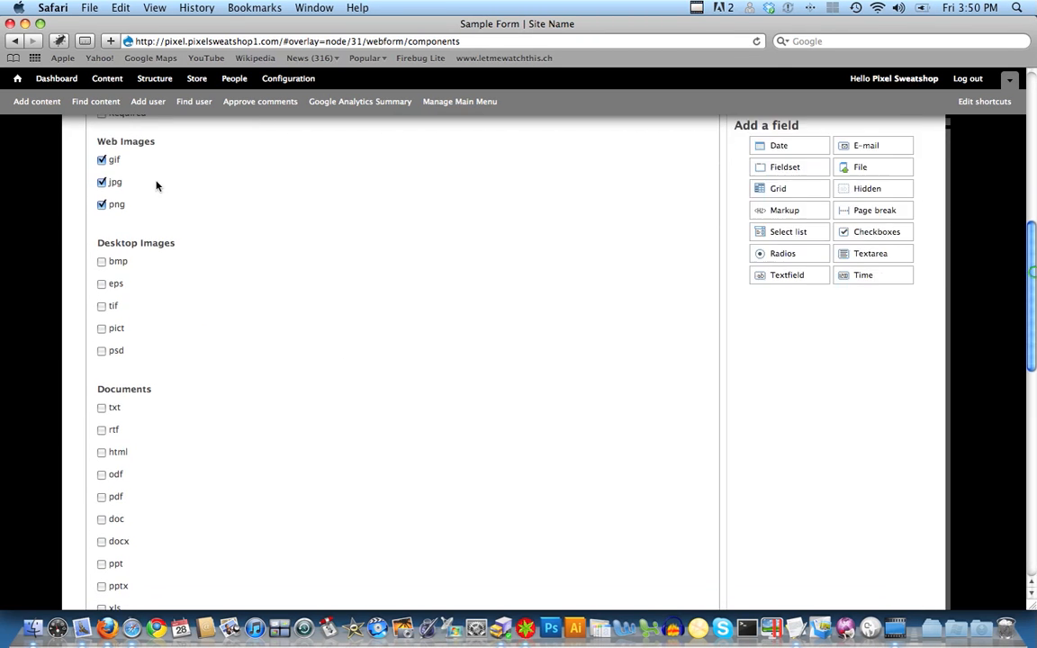
pyautogui.click(101, 161)
pyautogui.click(103, 182)
pyautogui.click(103, 205)
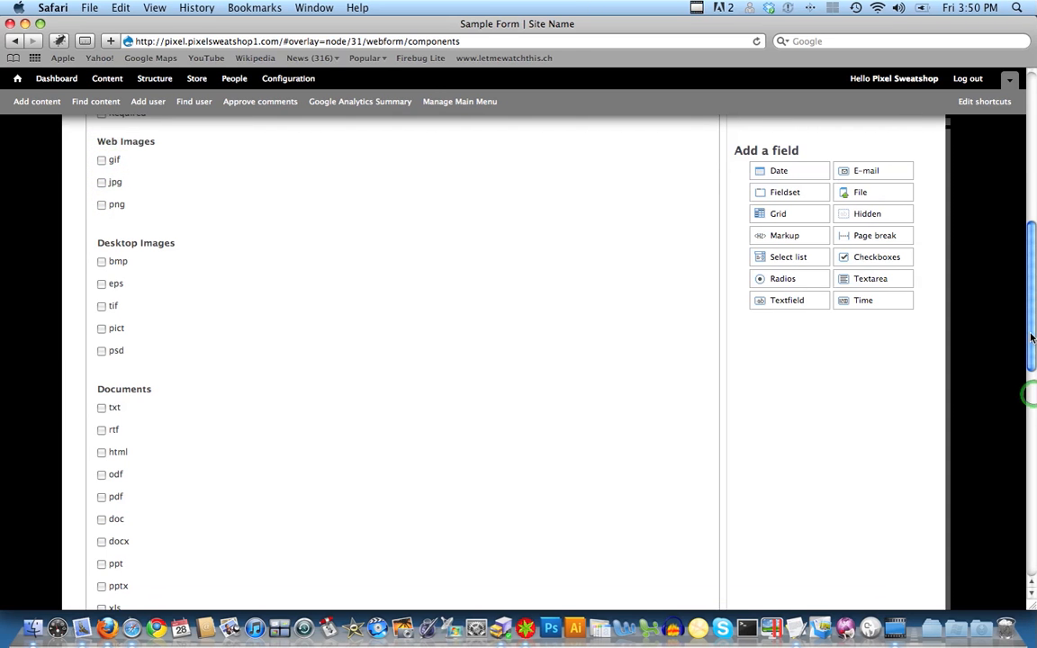
# Allow pdf, doc and docx documents for the Upload Resume field and close its settings.
pyautogui.scroll(-5, 1033, 396)
pyautogui.scroll(1, 1034, 417)
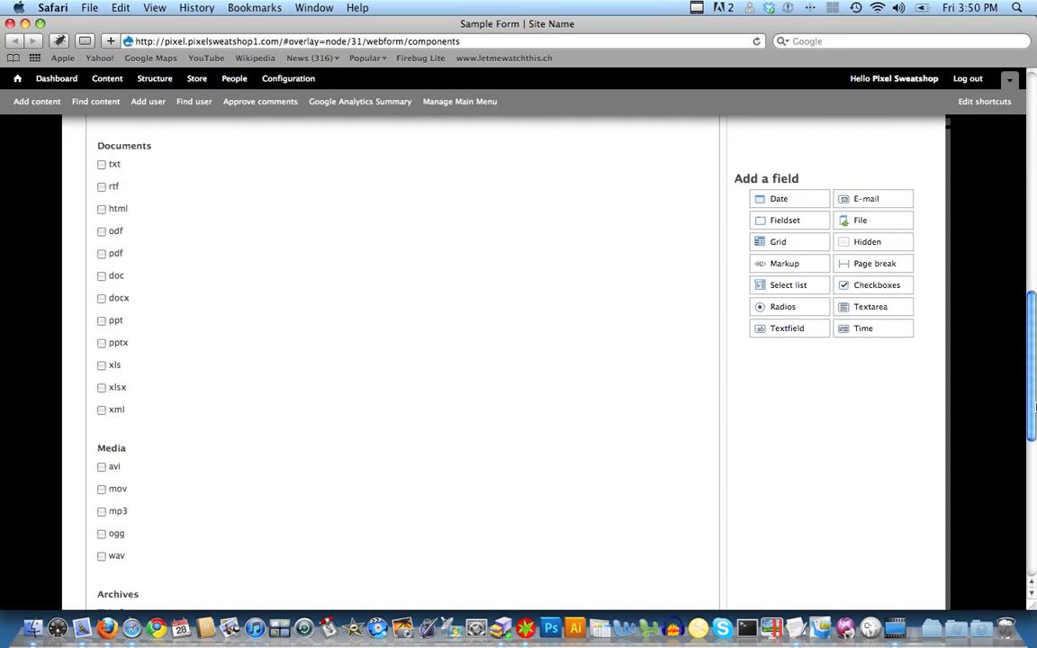
pyautogui.click(102, 253)
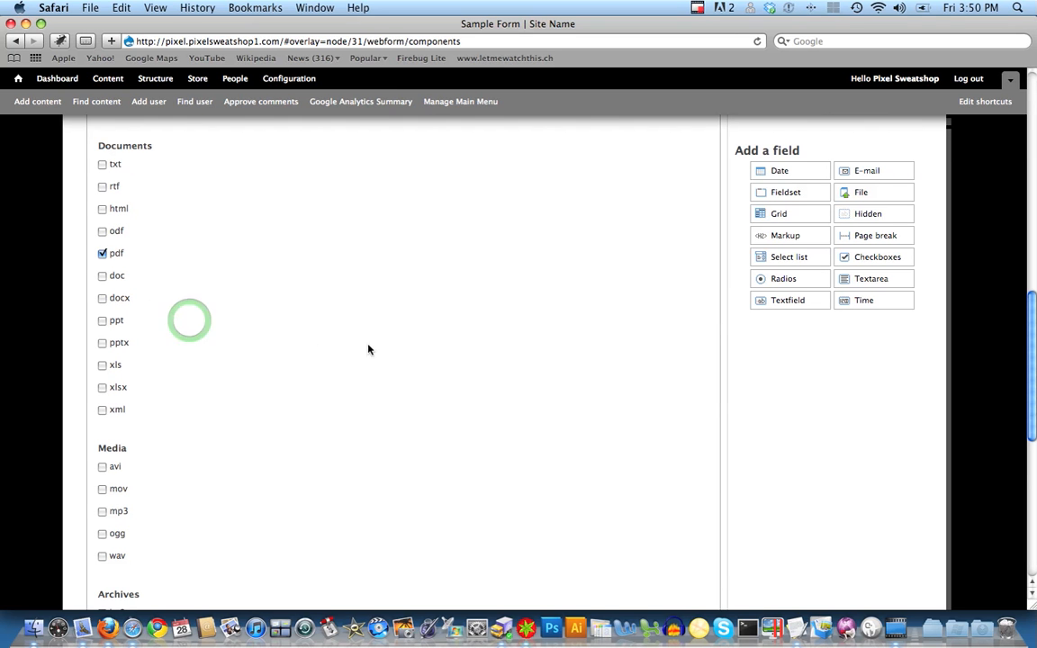
pyautogui.click(101, 297)
pyautogui.click(102, 276)
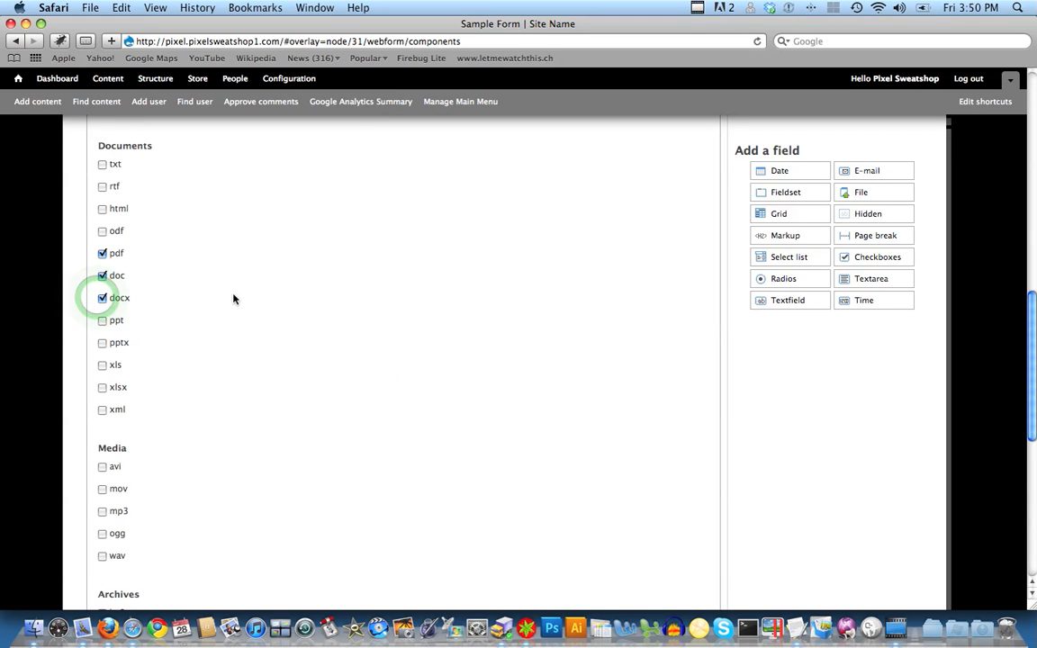
pyautogui.click(845, 356)
pyautogui.moveTo(1034, 407); pyautogui.dragTo(1034, 531)
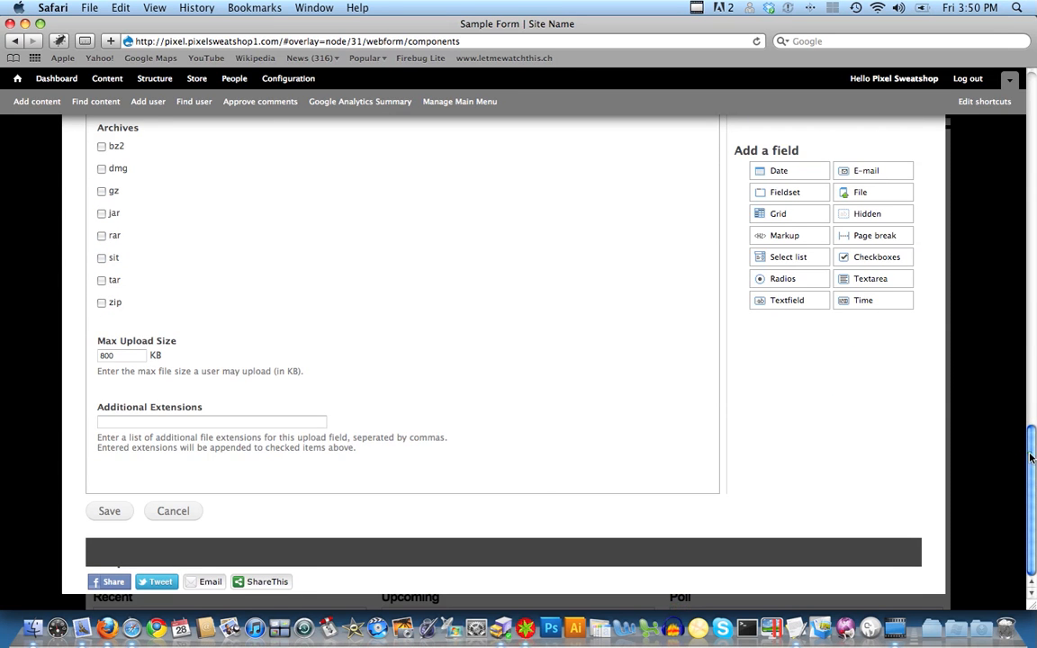
pyautogui.scroll(10, 1032, 455)
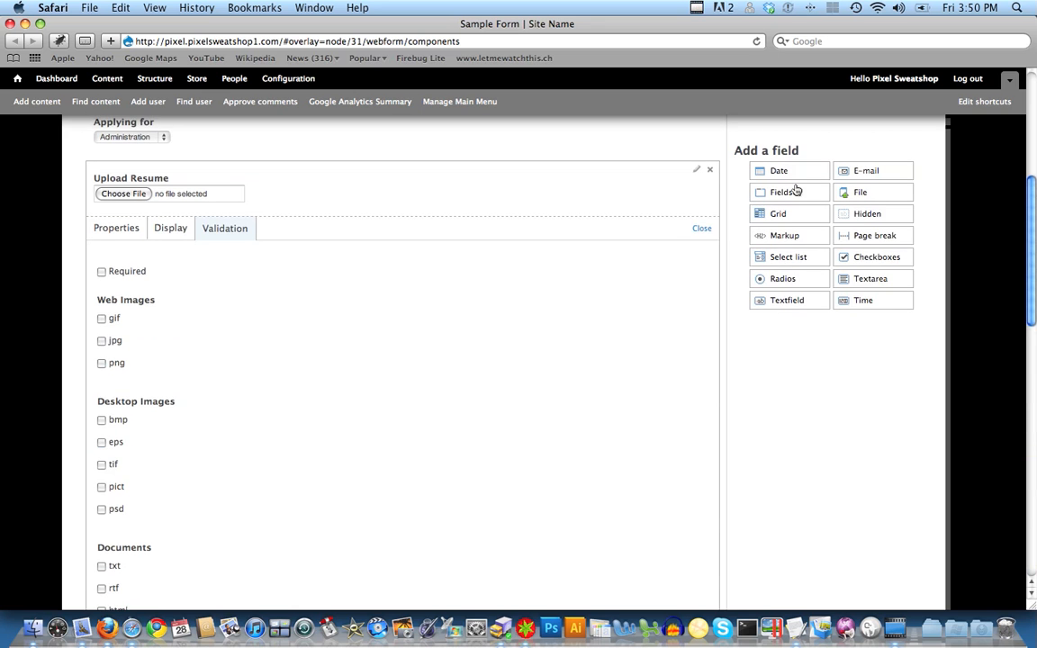
pyautogui.click(700, 227)
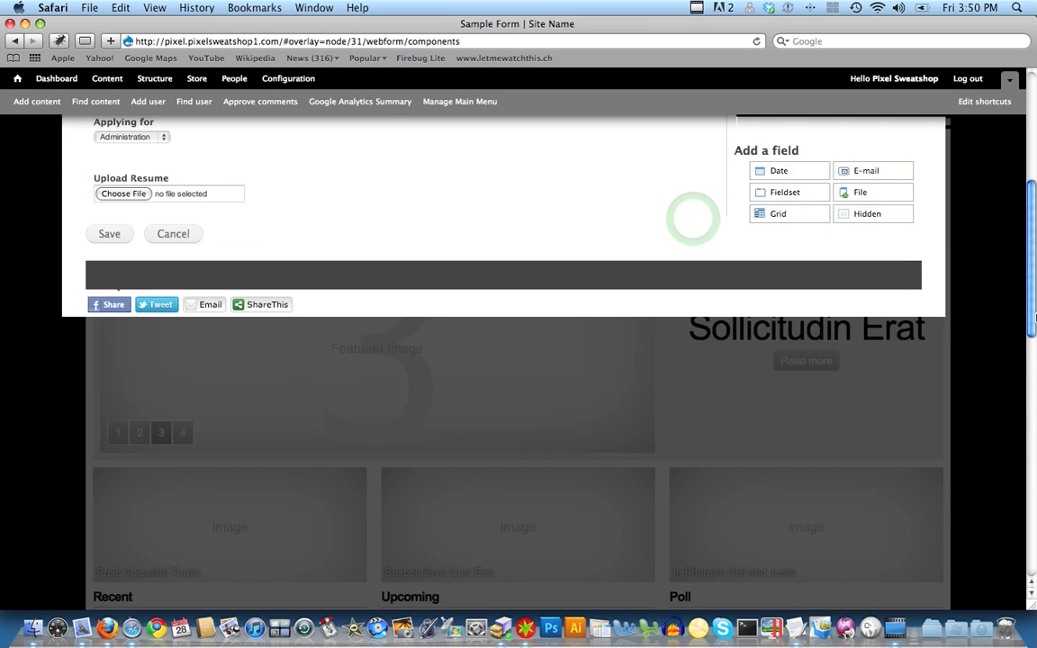
# Reorder the form so "Full Name" comes first and "Applying for" sits above the hobbies question, and save the form.
pyautogui.moveTo(1033, 312); pyautogui.dragTo(1034, 209)
pyautogui.moveTo(245, 301)
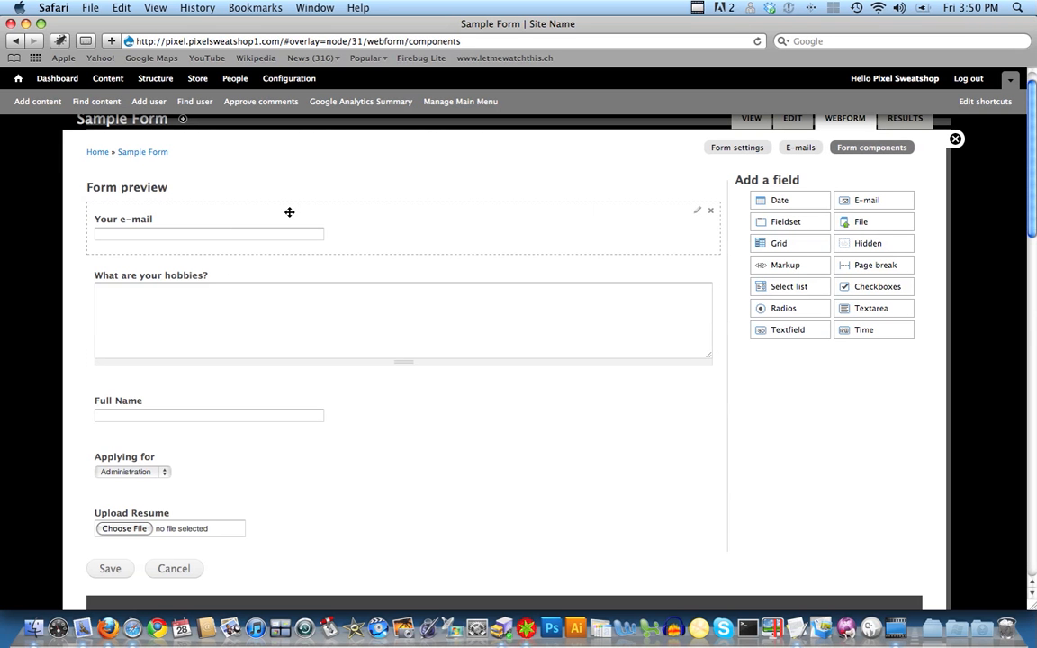
pyautogui.moveTo(259, 387); pyautogui.dragTo(260, 227)
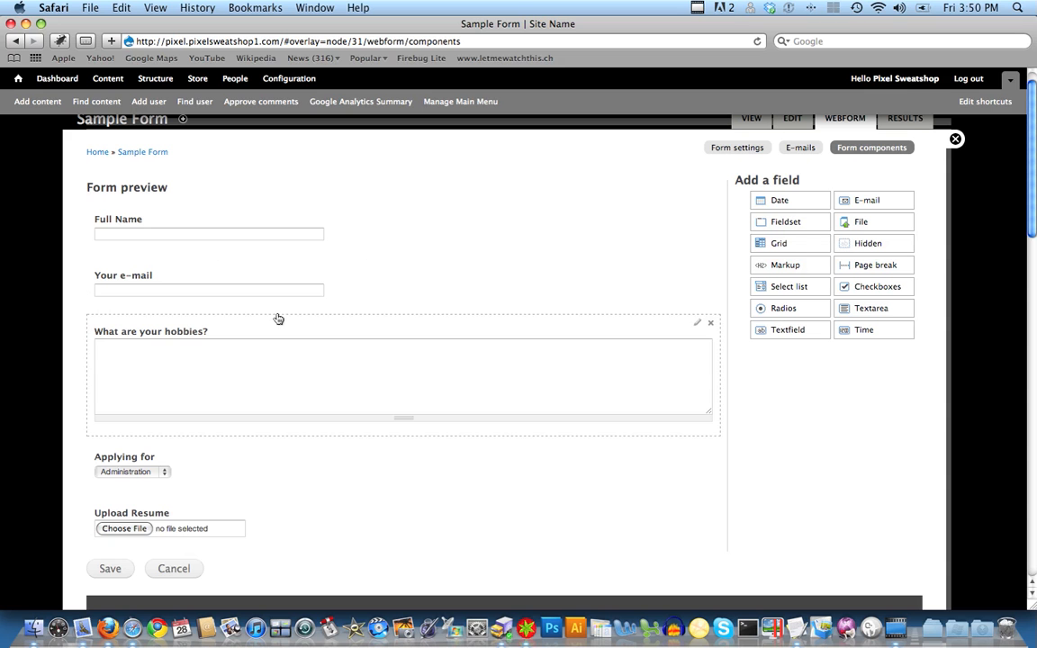
pyautogui.moveTo(180, 452); pyautogui.dragTo(180, 326)
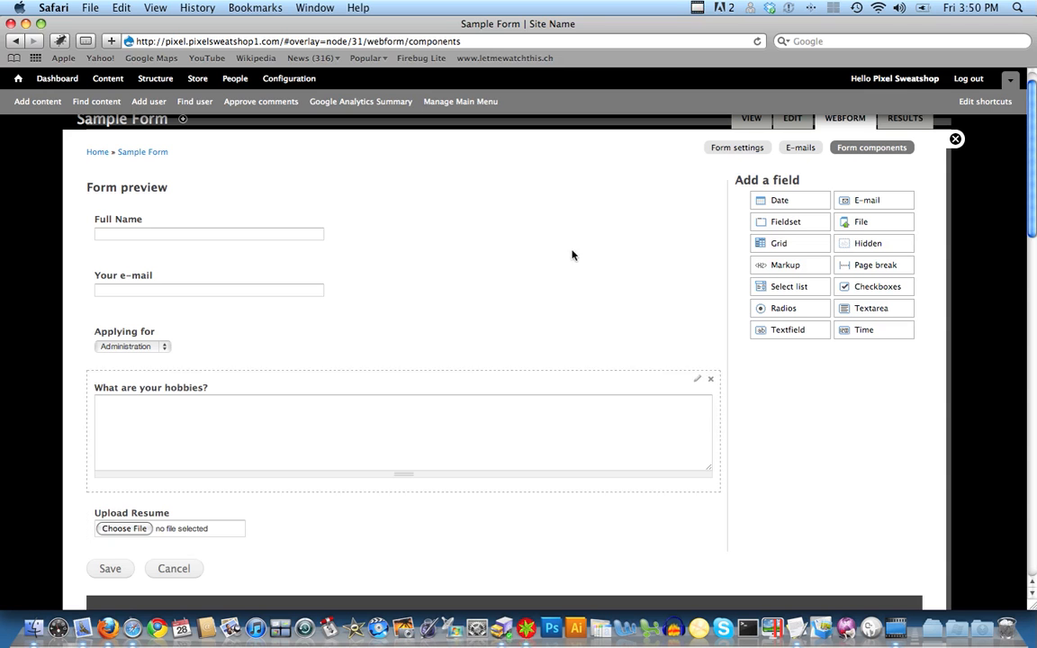
pyautogui.click(121, 568)
pyautogui.click(174, 568)
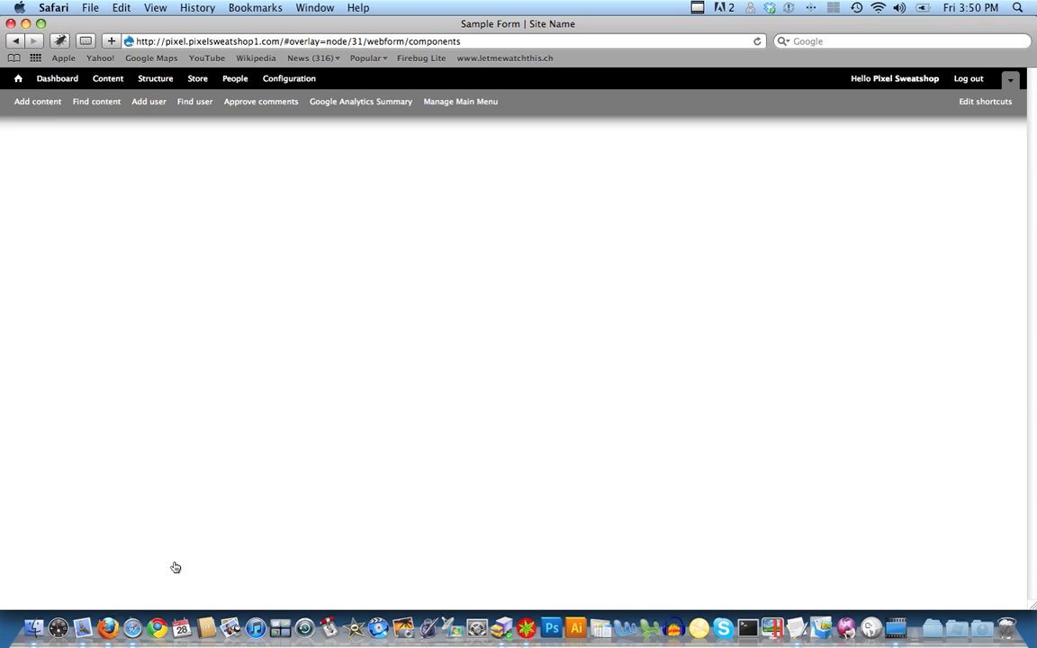
pyautogui.scroll(3, 473, 265)
pyautogui.click(466, 263)
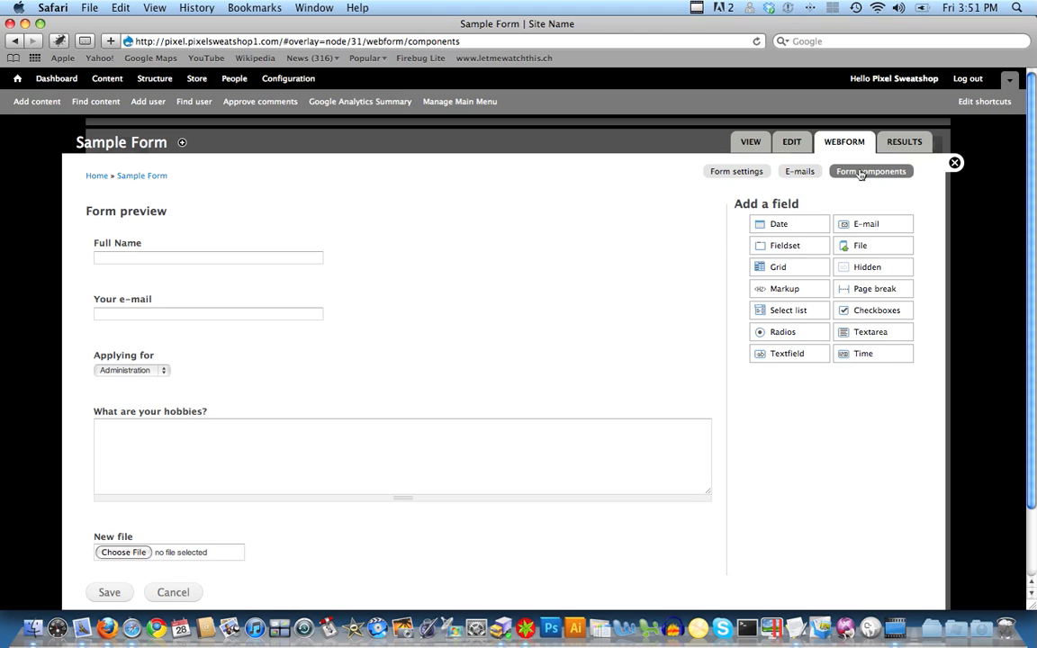
# Add an e-mail recipient for the form's submissions, entering the recipient's e-mail address as a custom address.
pyautogui.click(796, 174)
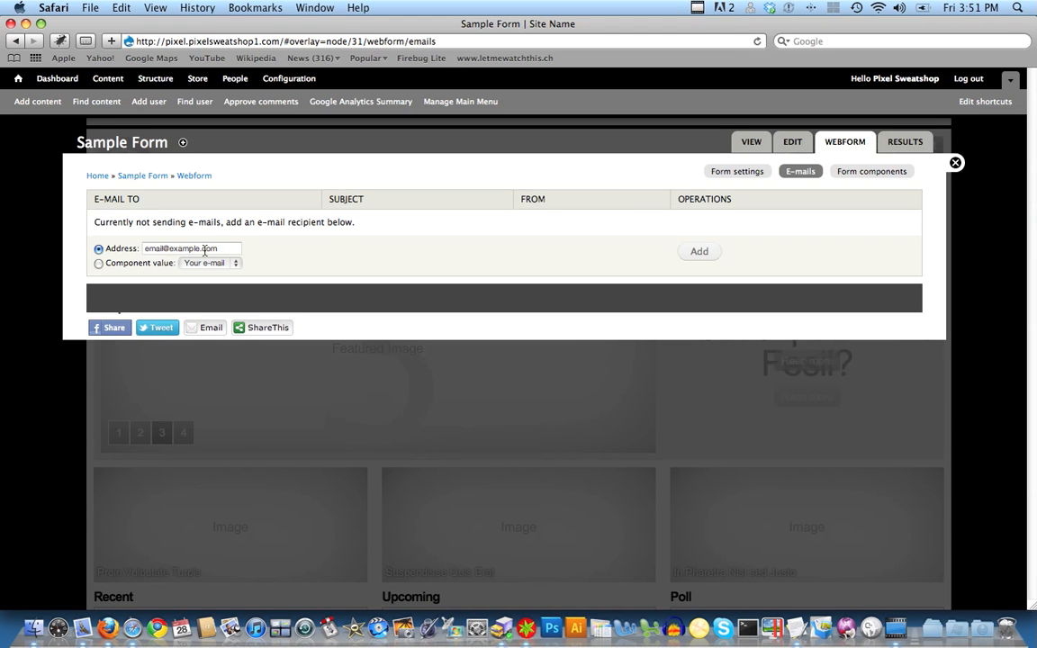
pyautogui.click(144, 250)
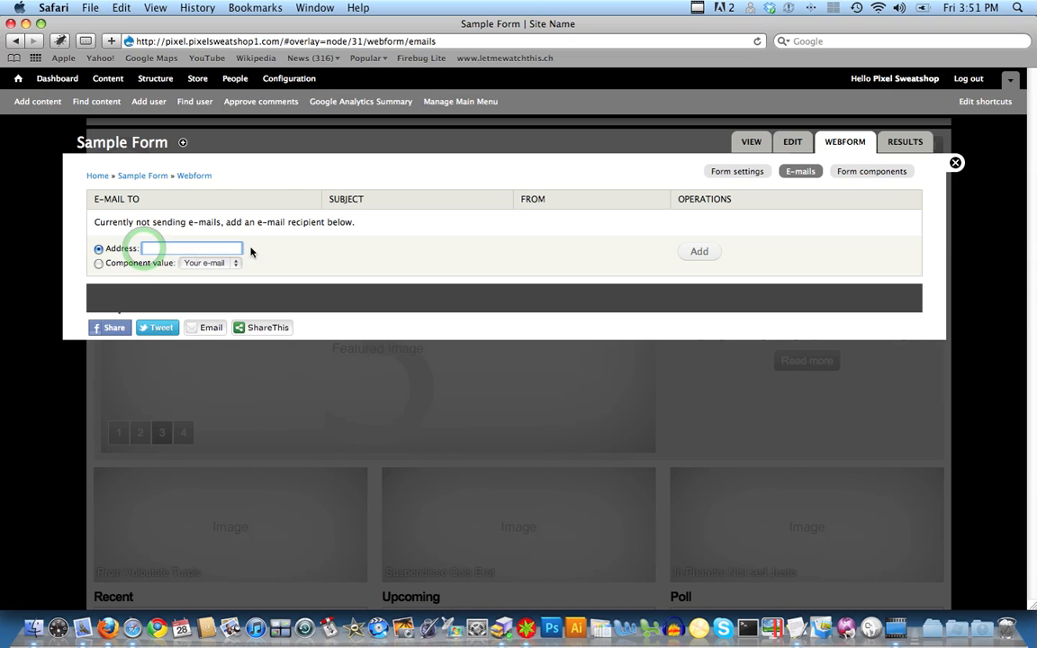
pyautogui.write('dummy')
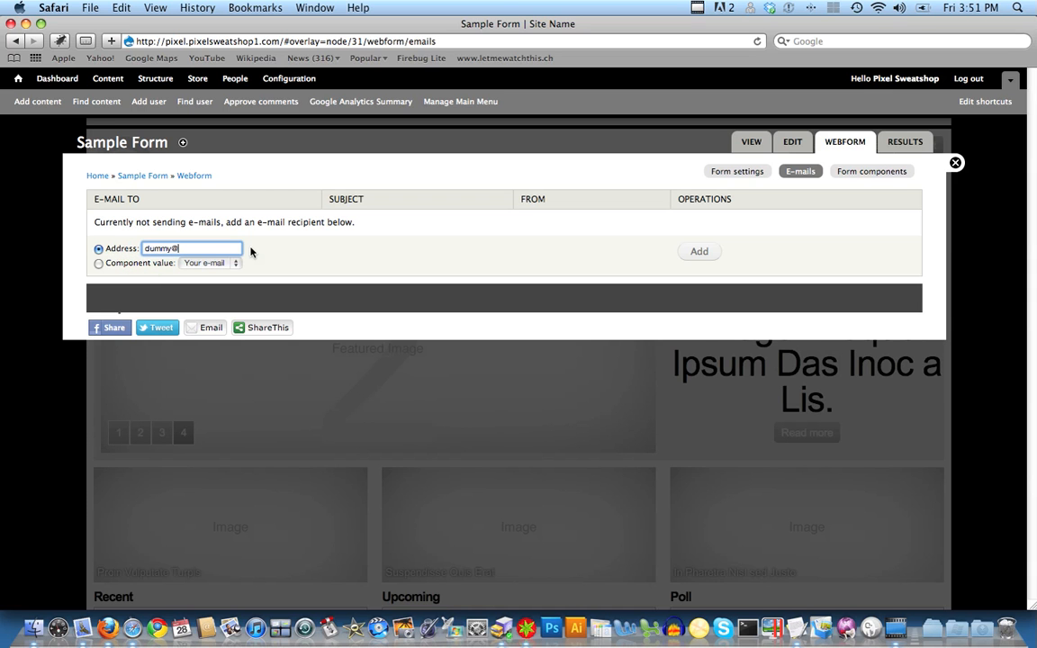
pyautogui.write('@email.com')
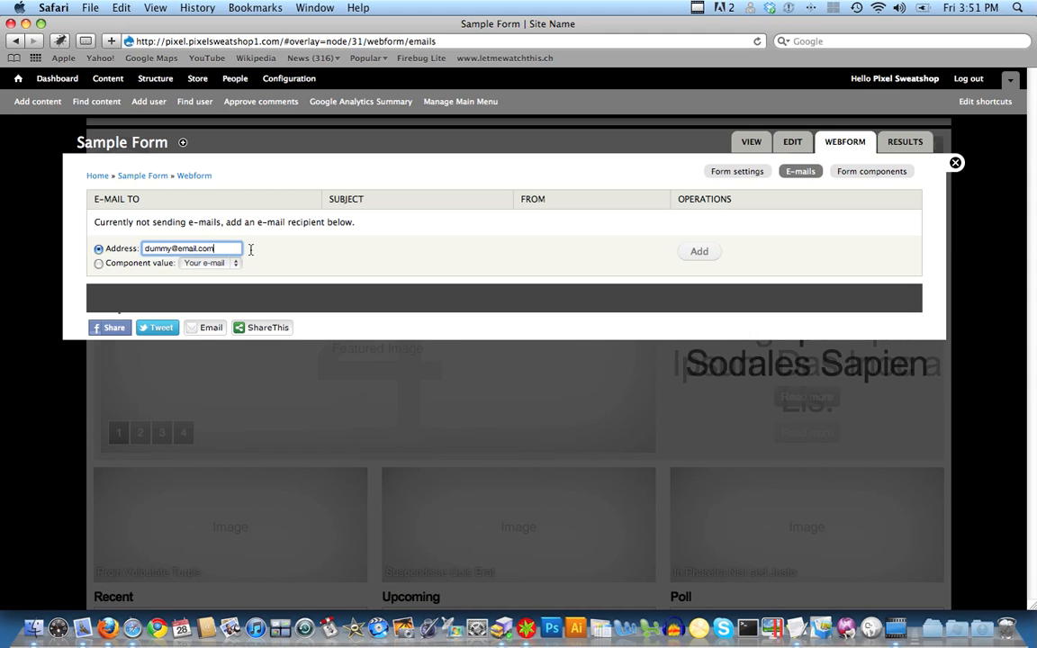
pyautogui.click(689, 252)
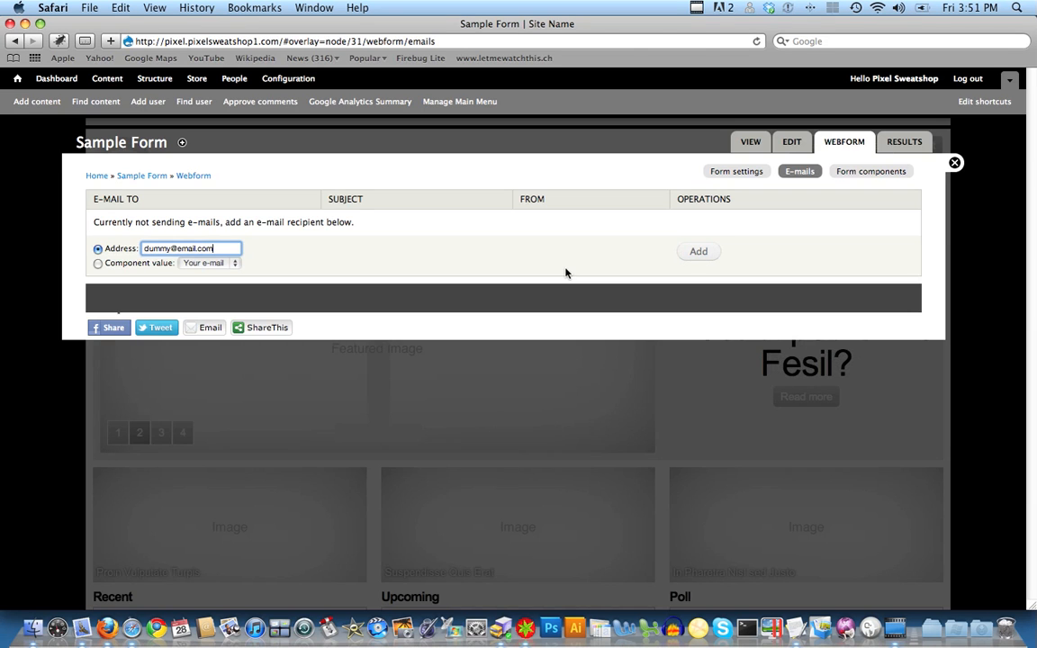
pyautogui.press('Return')
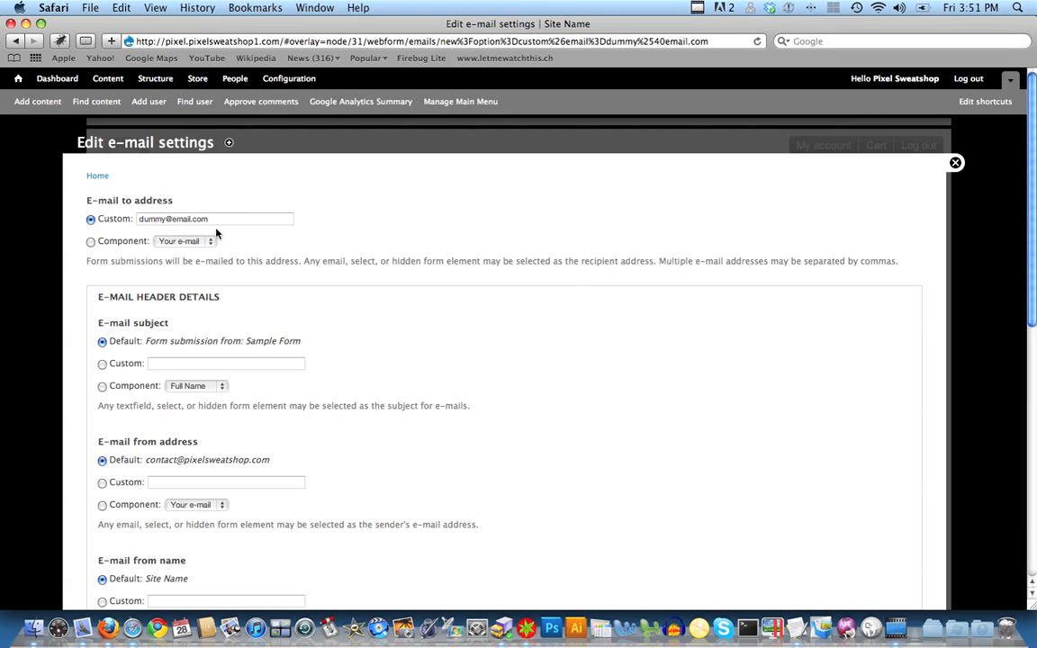
# Review the e-mail header details for subject, from address and from name, keeping the default subject selected.
pyautogui.scroll(-5, 1035, 302)
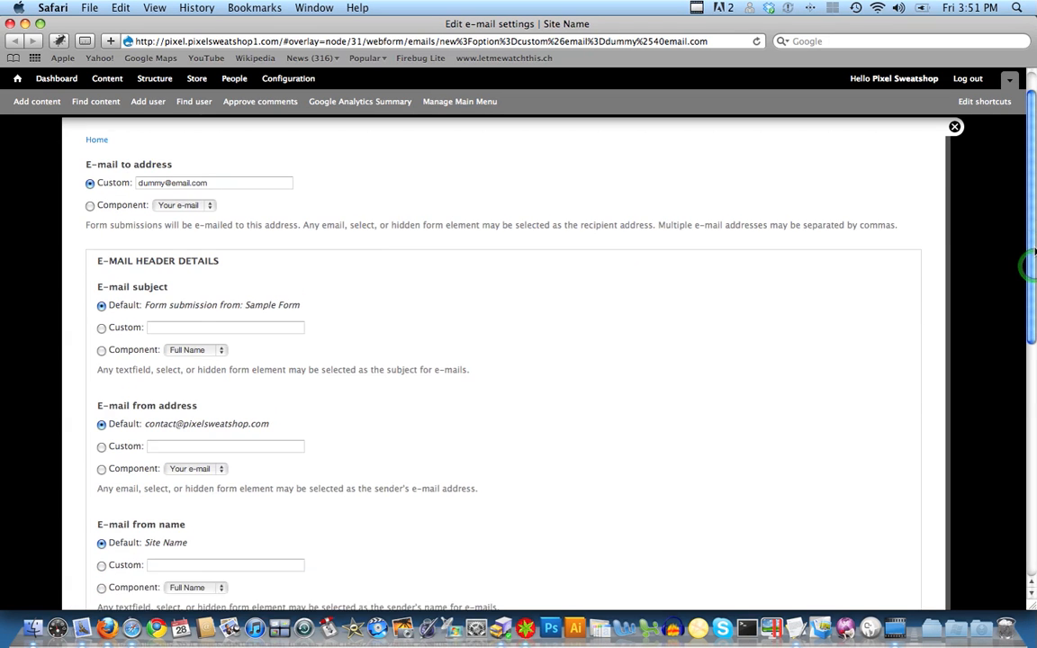
pyautogui.scroll(1, 1036, 302)
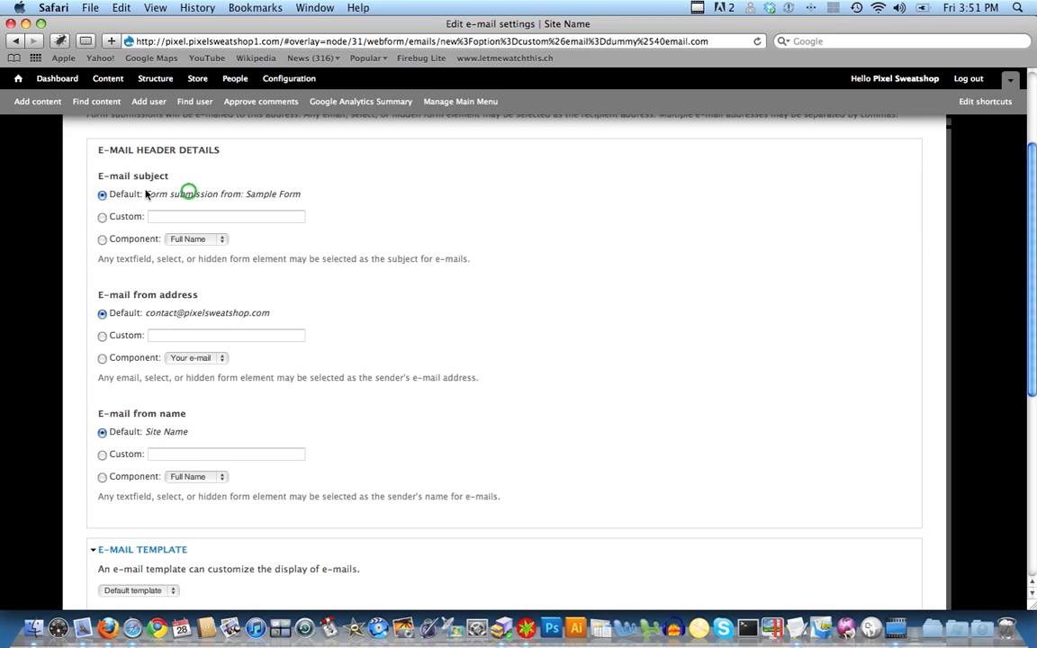
pyautogui.moveTo(144, 194); pyautogui.dragTo(365, 196)
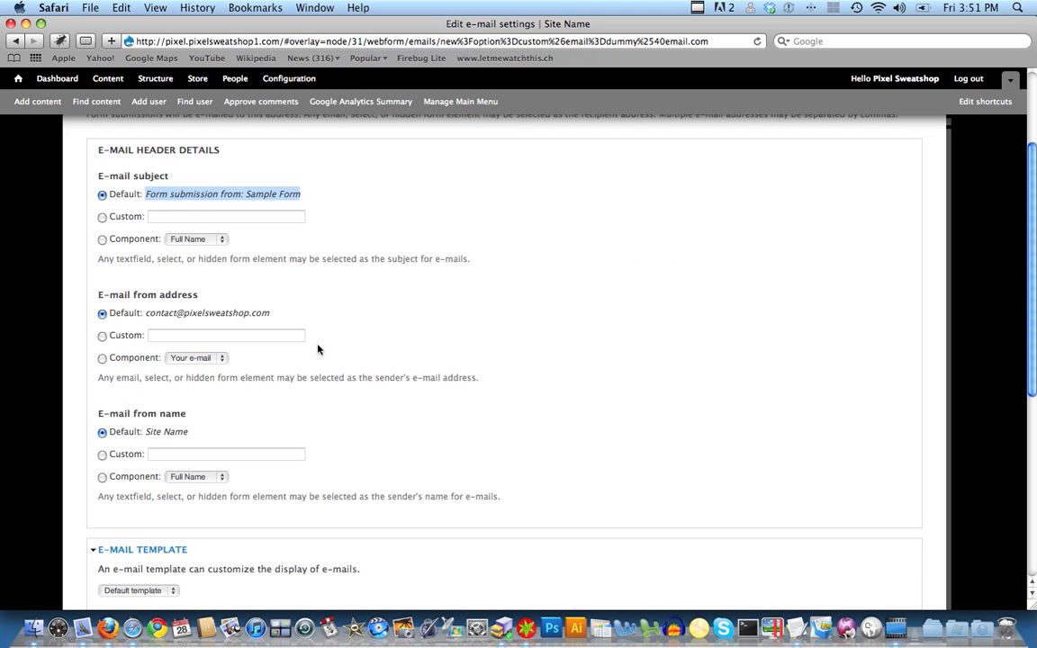
pyautogui.click(162, 217)
pyautogui.click(101, 196)
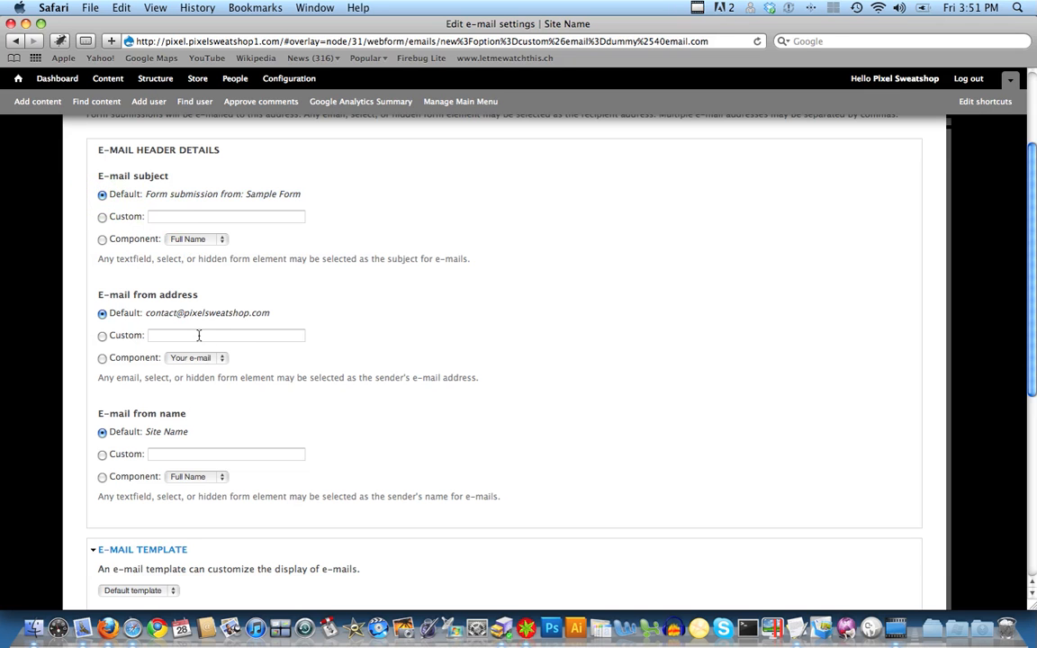
# Examine the default e-mail template's placeholders for date, username, submitted values and submission link.
pyautogui.moveTo(1033, 358); pyautogui.dragTo(1033, 503)
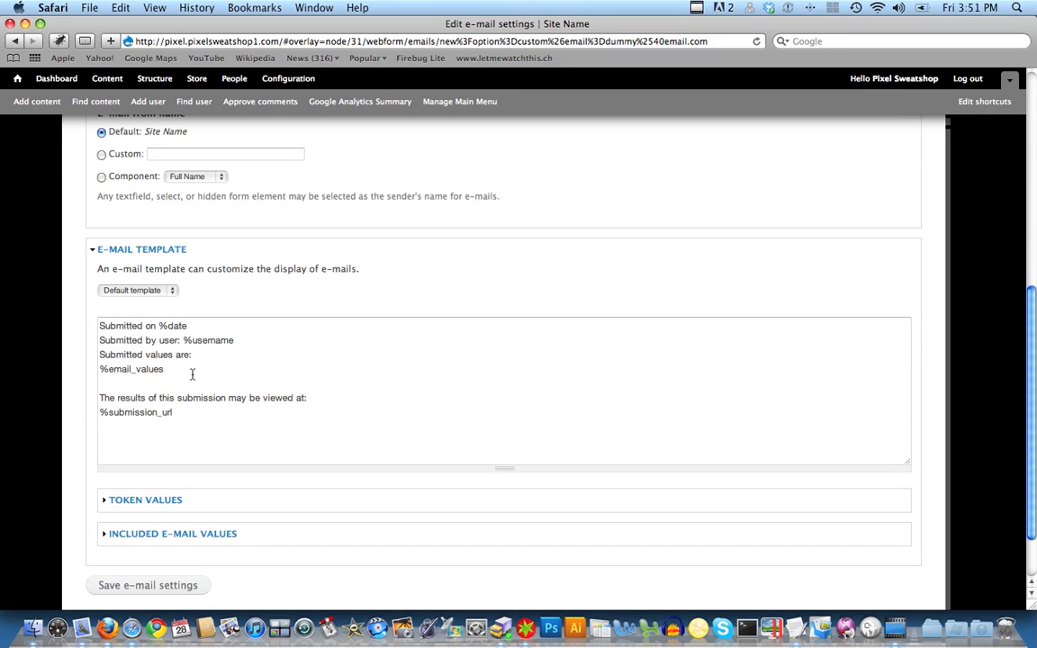
pyautogui.click(101, 328)
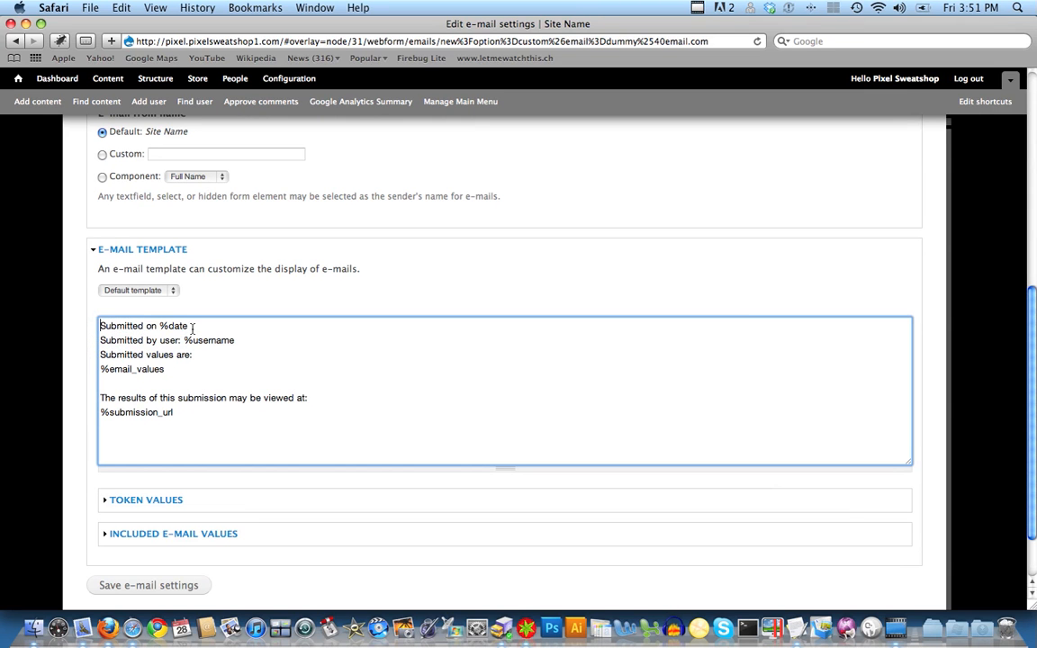
pyautogui.doubleClick(159, 326)
pyautogui.click(179, 340)
pyautogui.write(':')
pyautogui.moveTo(185, 341); pyautogui.dragTo(262, 342)
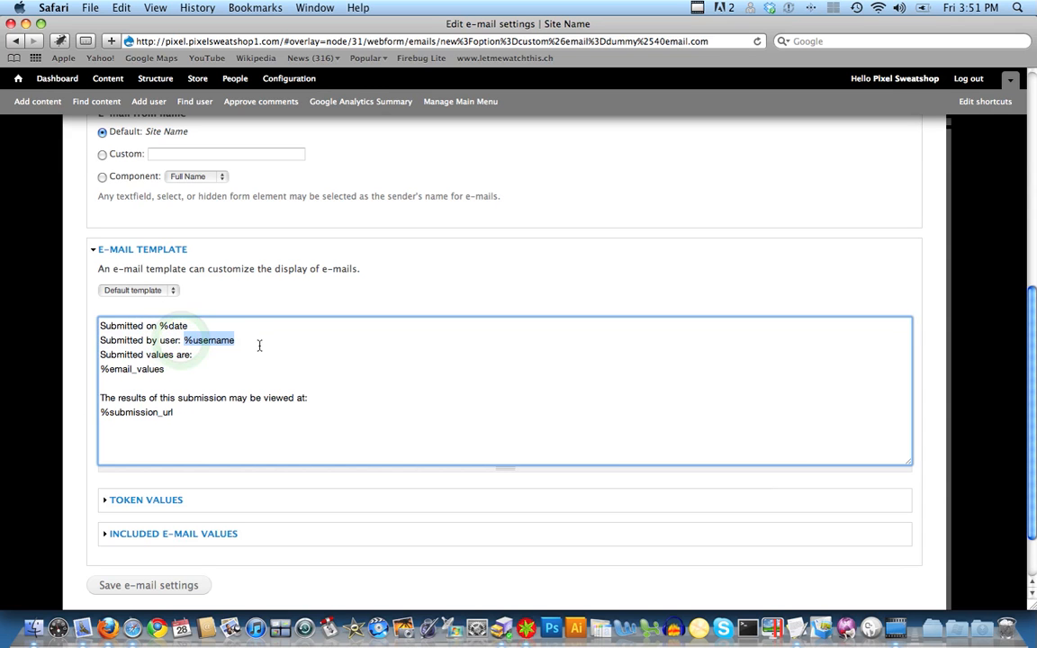
pyautogui.doubleClick(171, 367)
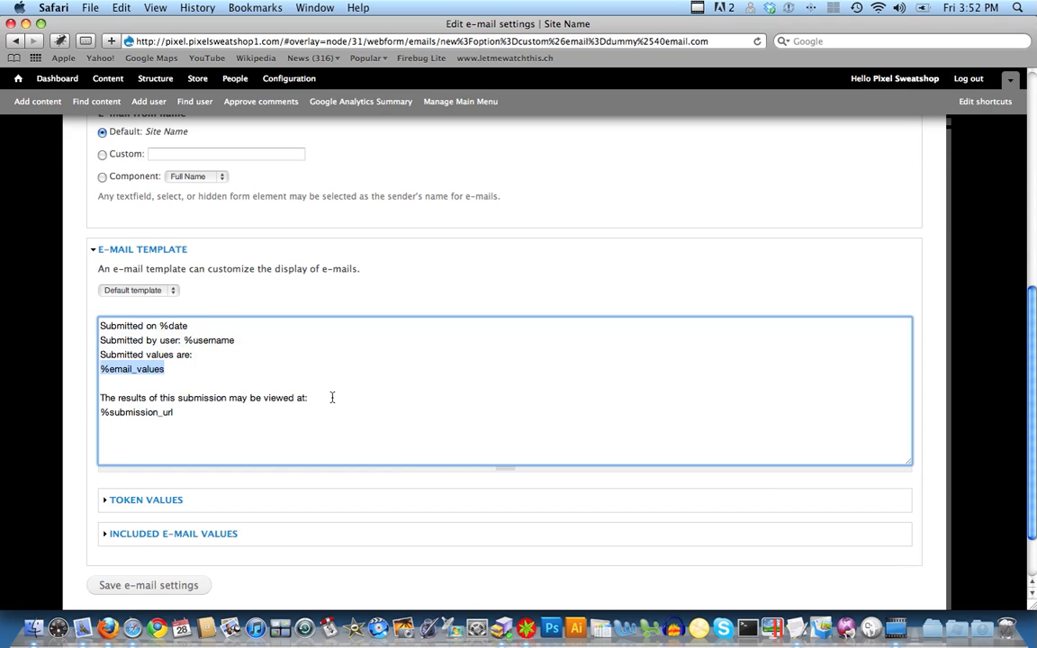
pyautogui.moveTo(196, 412); pyautogui.dragTo(93, 412)
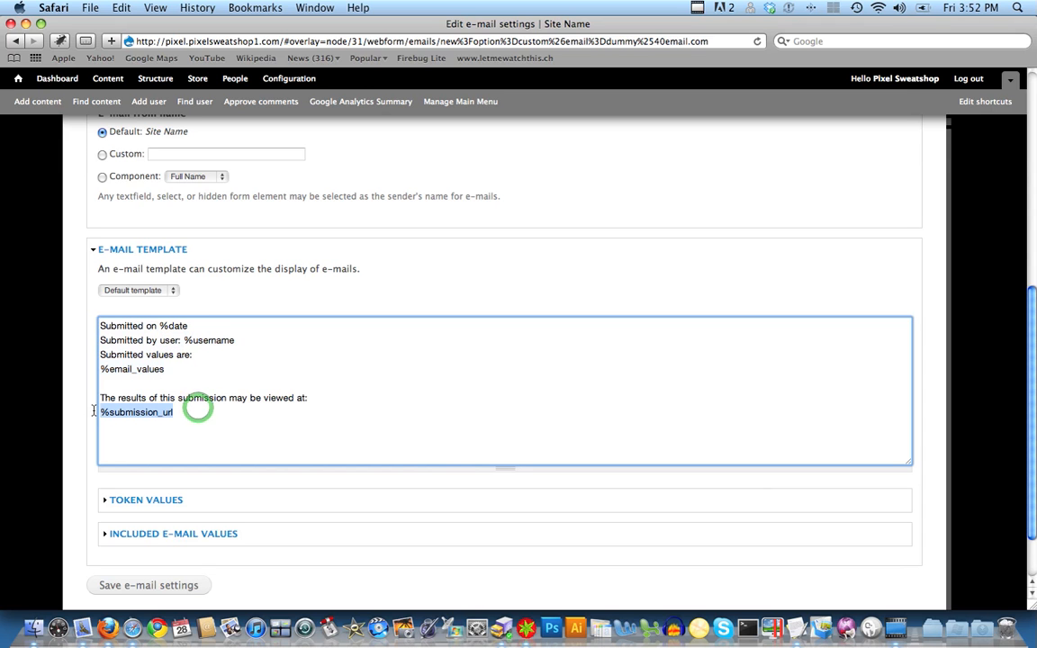
# Save the e-mail settings for the custom recipient with the default template.
pyautogui.moveTo(1030, 410); pyautogui.dragTo(1034, 439)
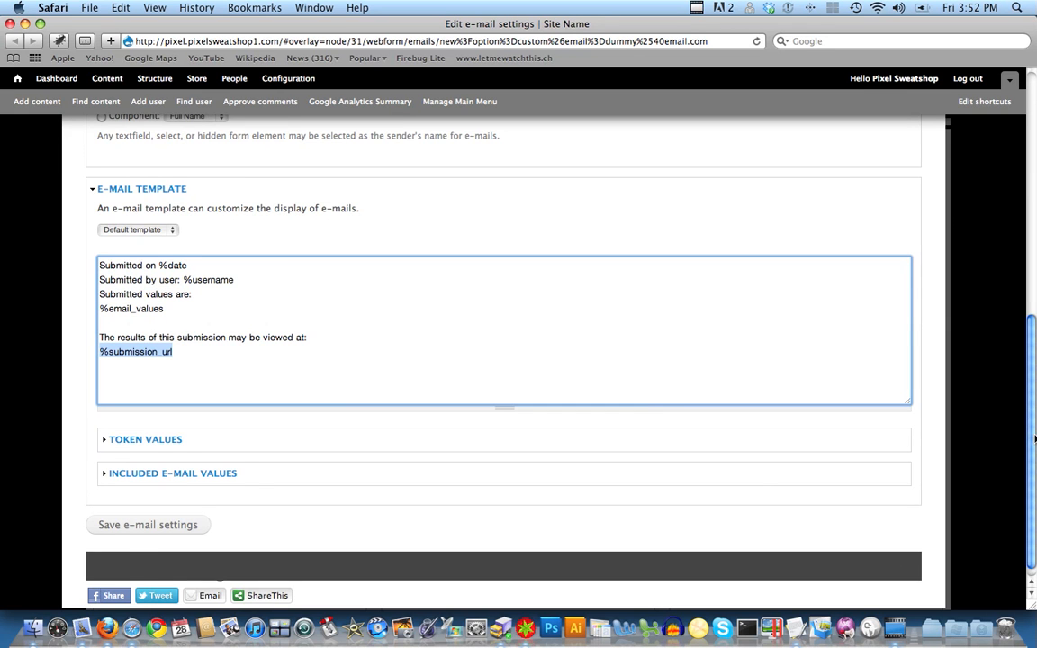
pyautogui.moveTo(1034, 438); pyautogui.dragTo(1035, 468)
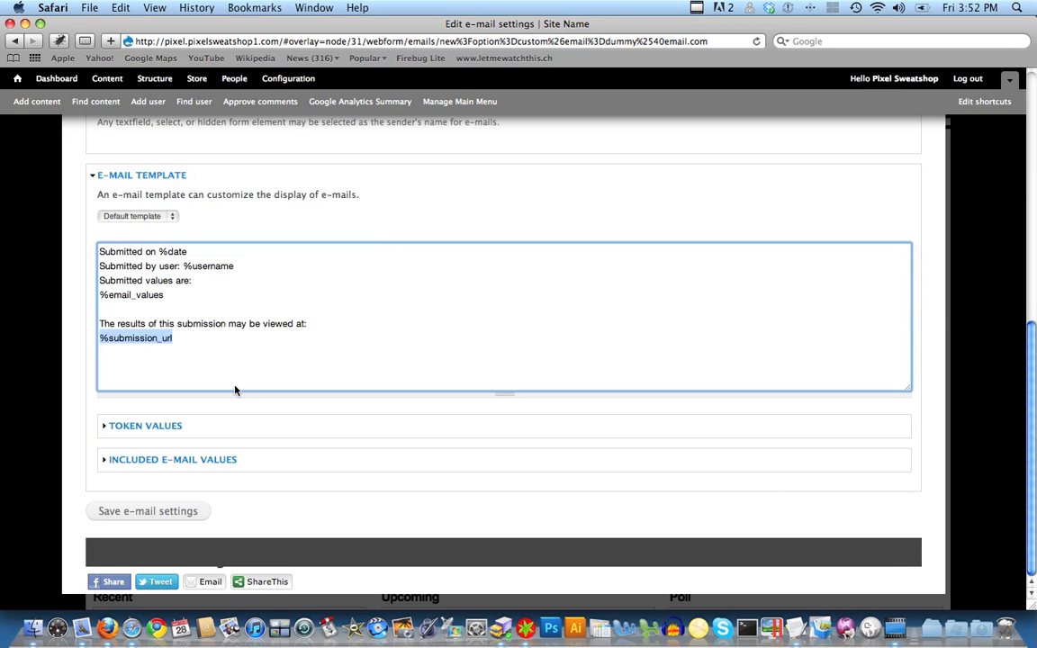
pyautogui.click(171, 513)
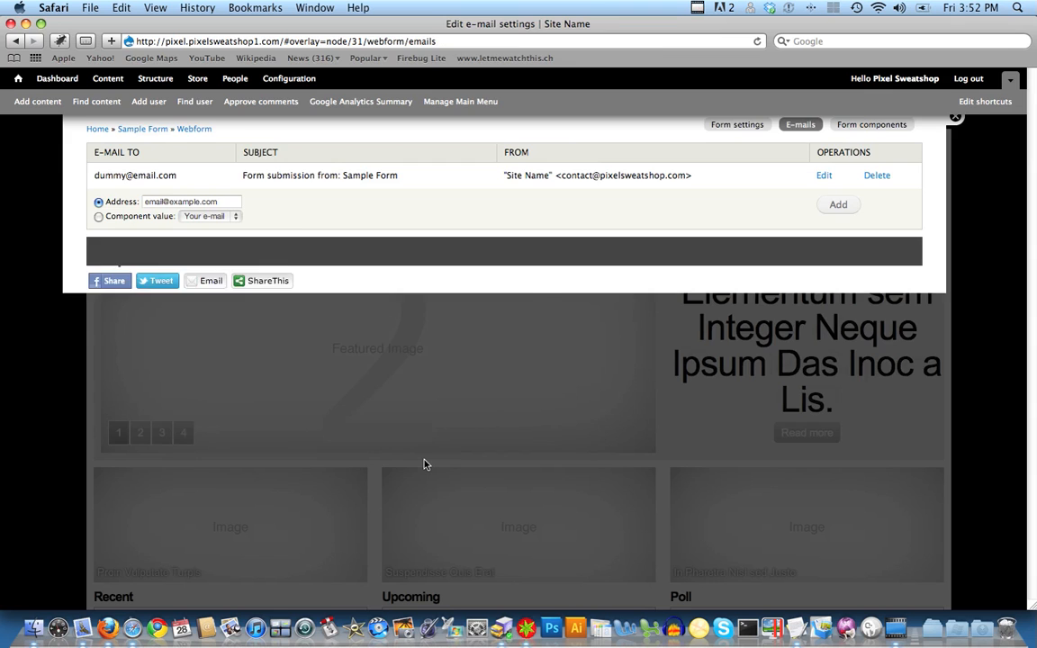
# Check the saved recipient and the form components for the "Your e-mail" field, returning to the form's e-mail list.
pyautogui.moveTo(95, 222); pyautogui.dragTo(208, 224)
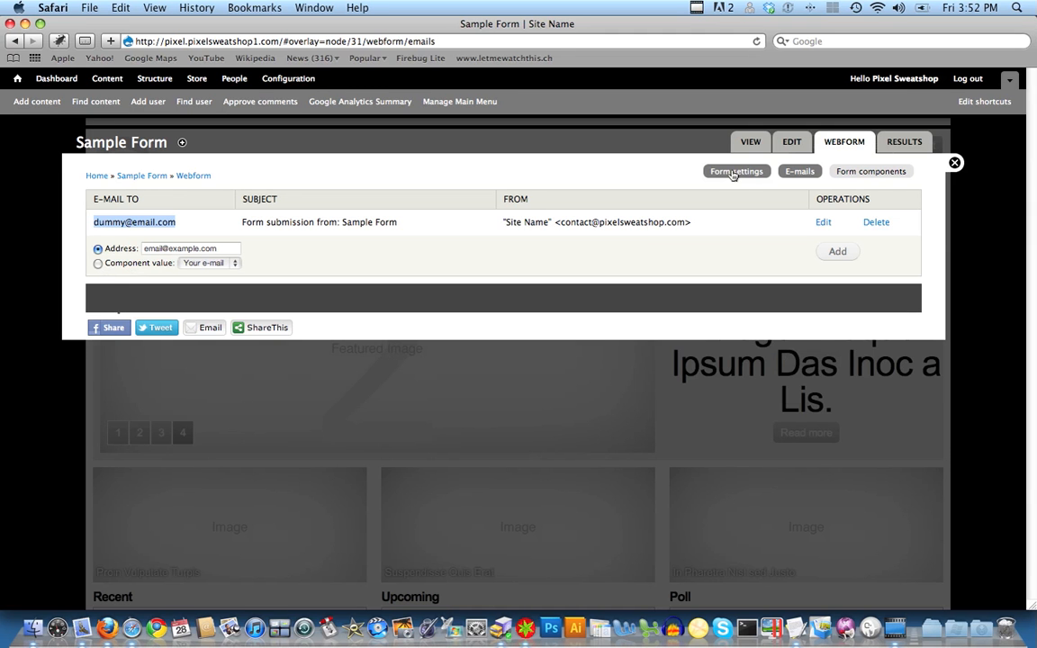
pyautogui.click(861, 172)
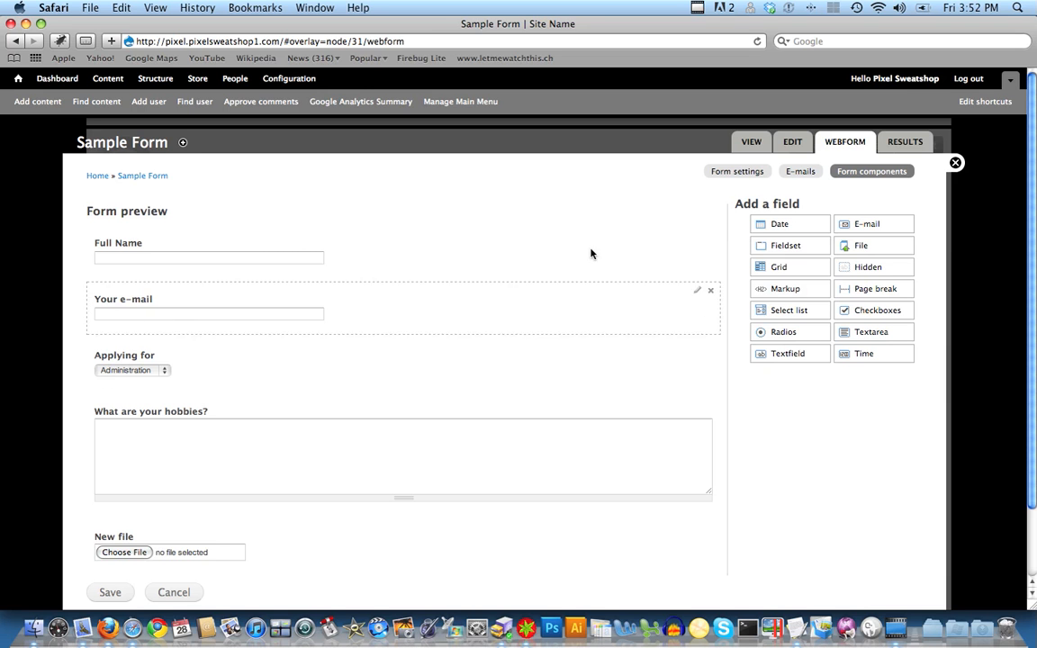
pyautogui.click(796, 172)
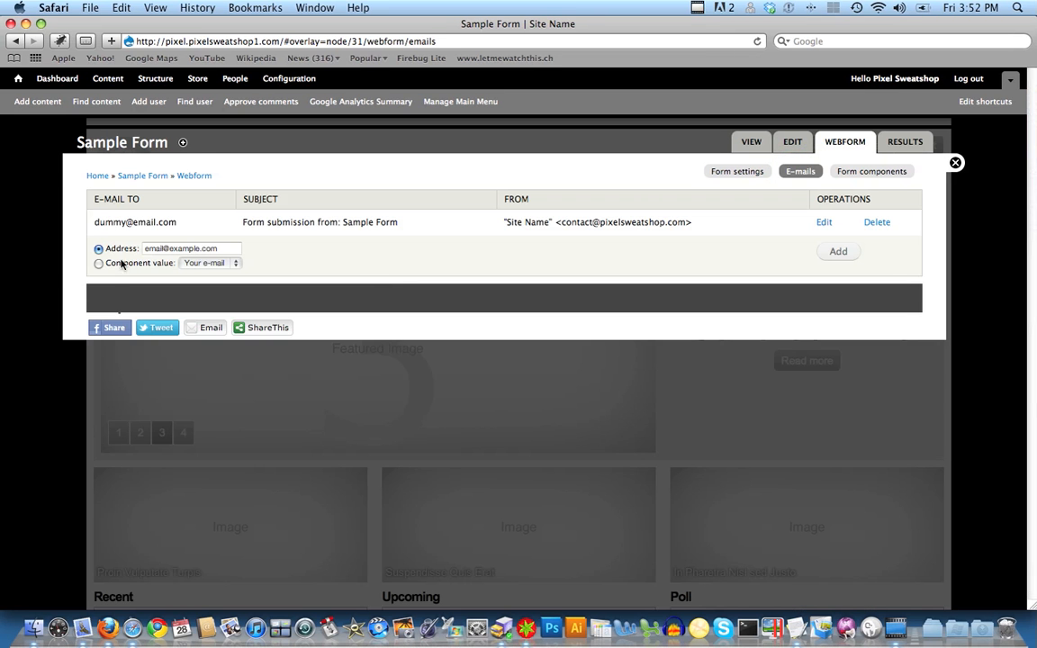
# Add a second e-mail recipient that takes its address from the "Your e-mail" component value.
pyautogui.click(98, 263)
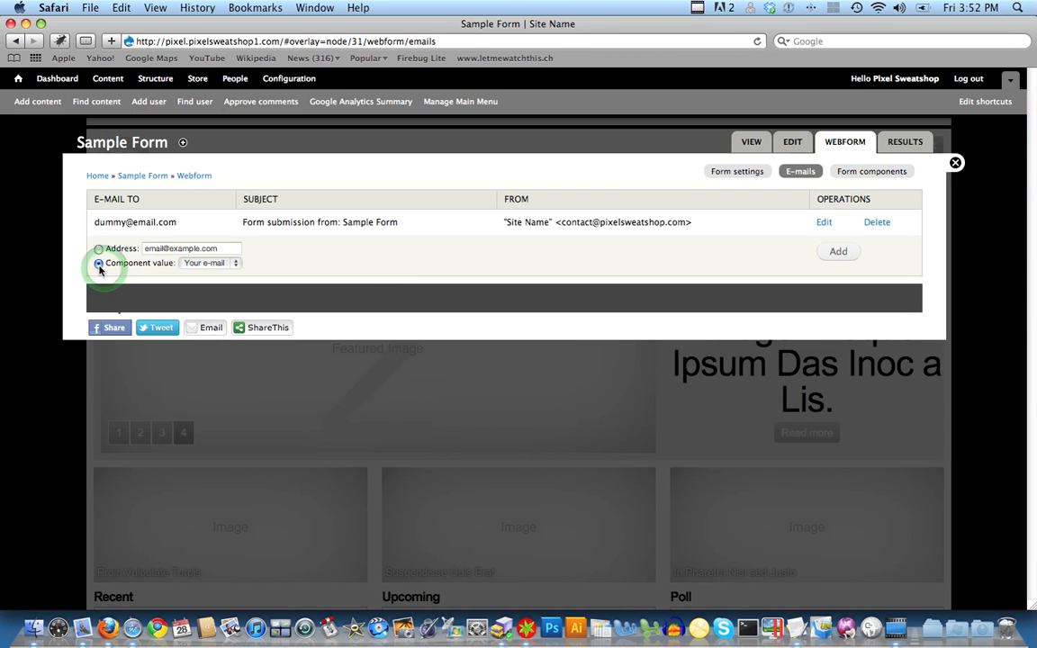
pyautogui.click(226, 266)
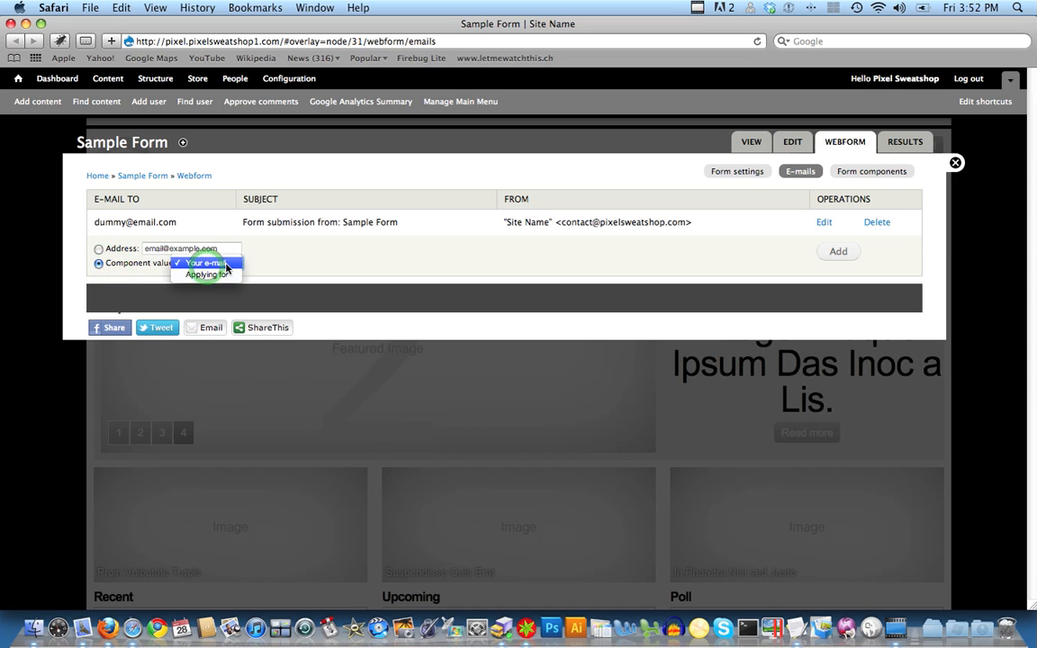
pyautogui.click(217, 264)
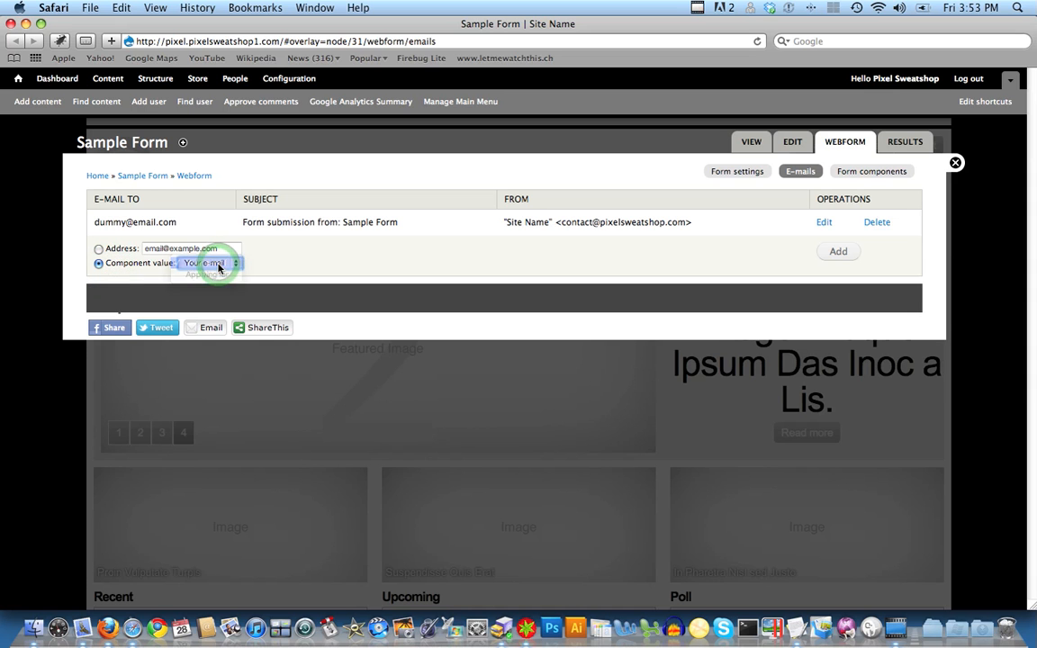
pyautogui.click(838, 252)
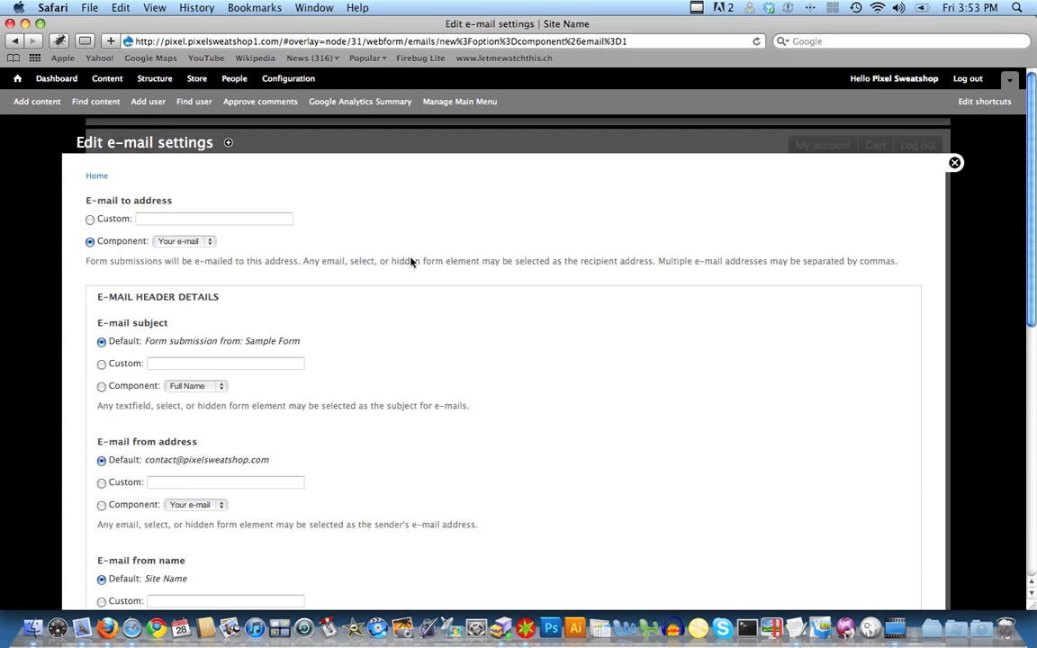
# Set a custom subject for the second e-mail reading "Thank you for your submission.".
pyautogui.click(399, 259)
pyautogui.scroll(-3, 399, 259)
pyautogui.scroll(-8, 399, 259)
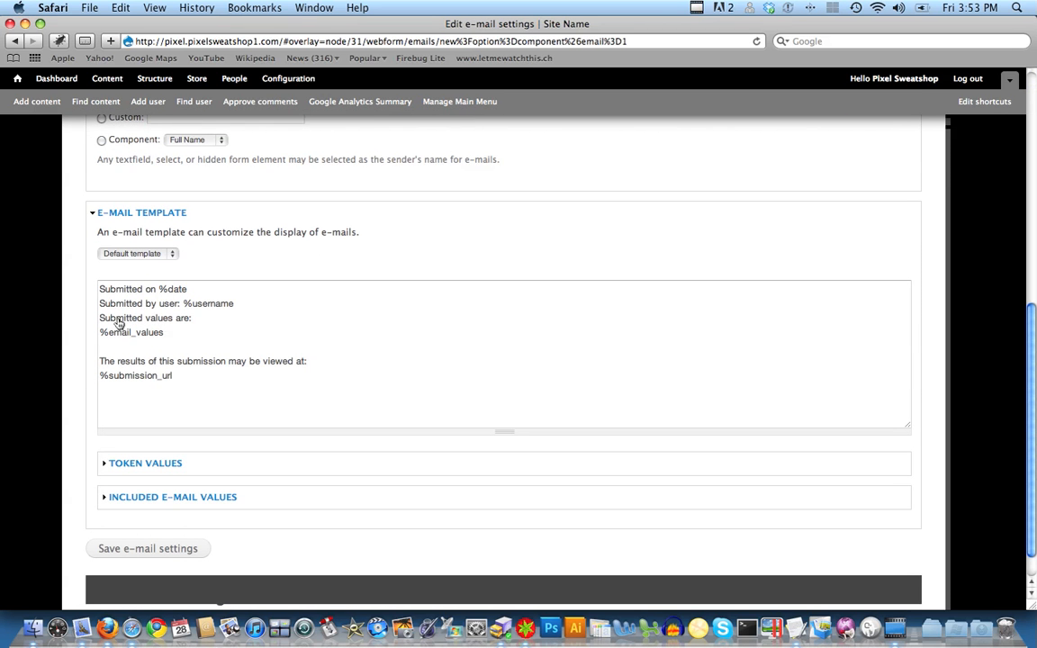
pyautogui.click(107, 237)
pyautogui.moveTo(1033, 466); pyautogui.dragTo(1035, 280)
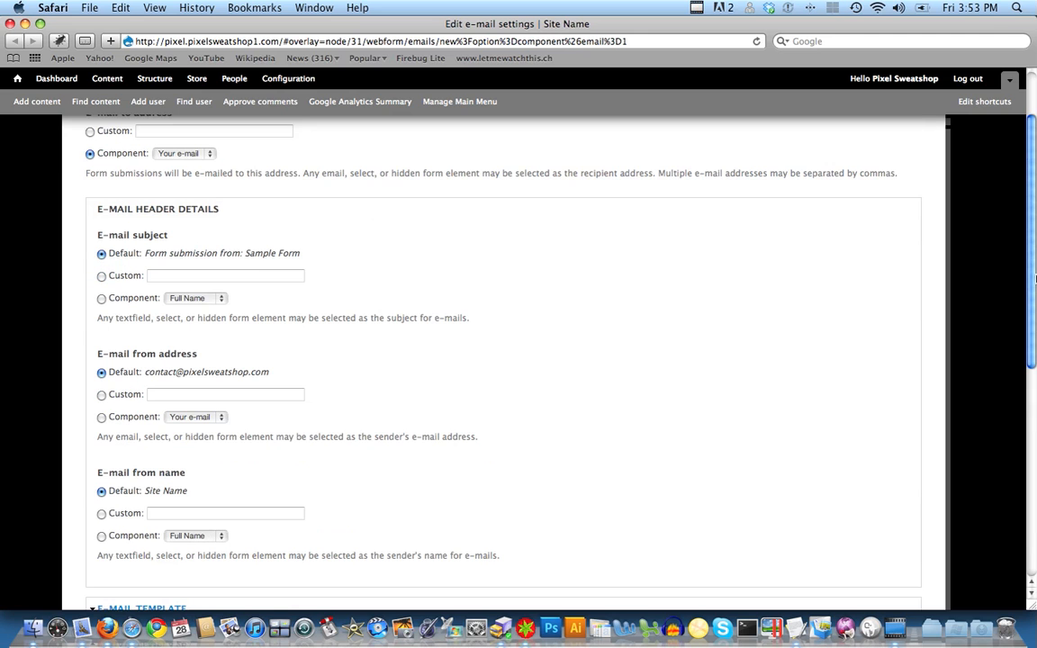
pyautogui.click(101, 276)
pyautogui.click(181, 276)
pyautogui.write('Thank you for your submission.')
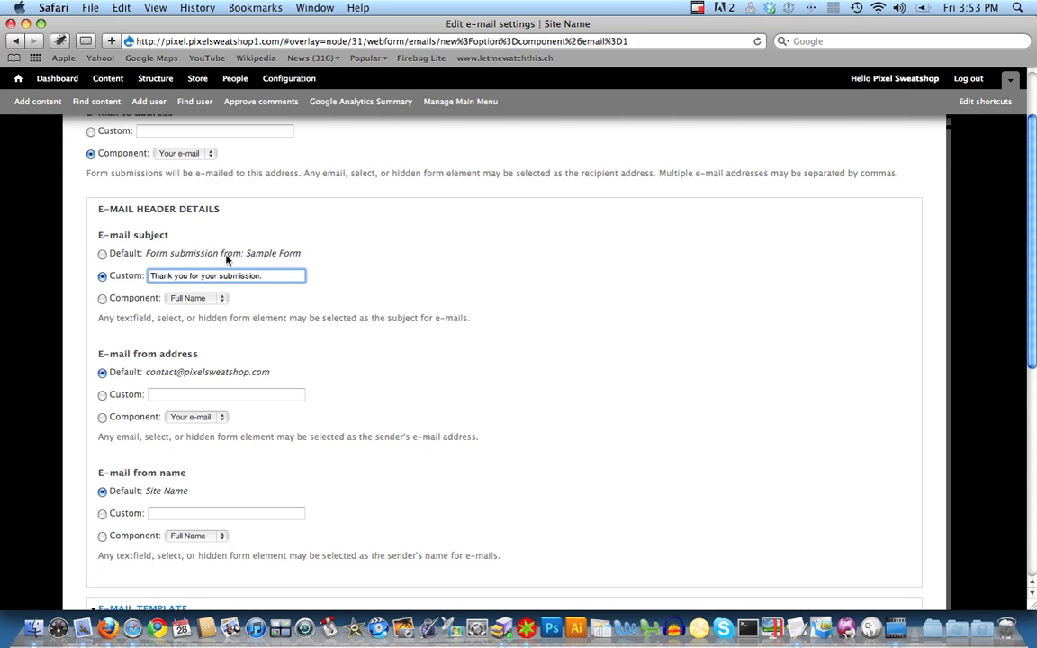
# Add "This is just a confirmation of your submission to Yoursite.com" above the template text, followed by a blank line, and save the e-mail settings.
pyautogui.click(922, 220)
pyautogui.scroll(-4, 1033, 363)
pyautogui.scroll(-5, 1034, 364)
pyautogui.click(151, 351)
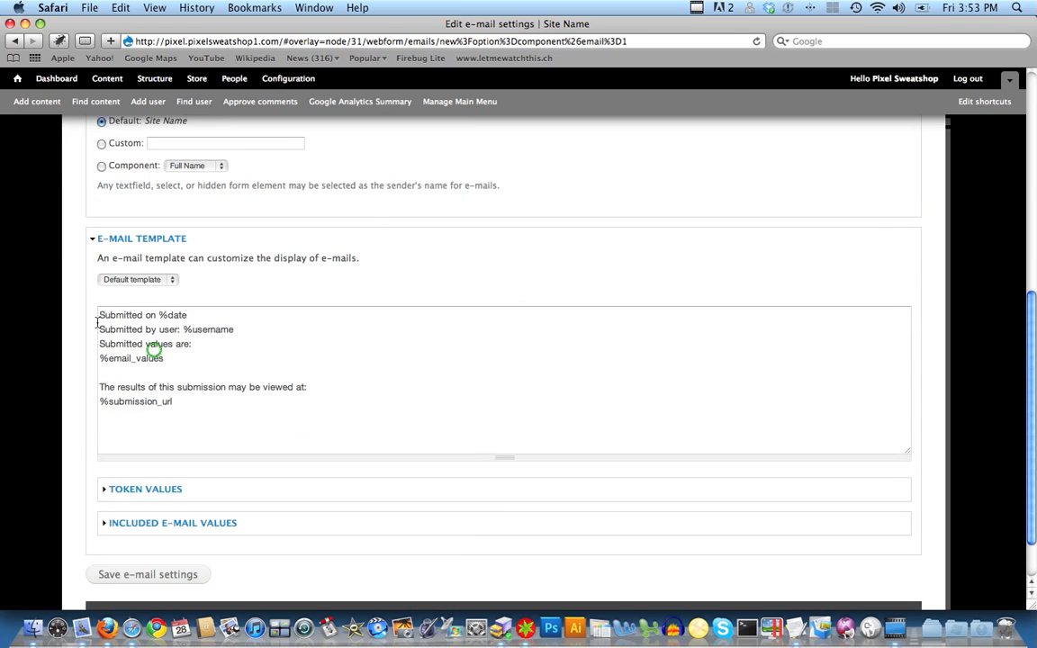
pyautogui.click(99, 316)
pyautogui.press('Return')
pyautogui.press('Return')
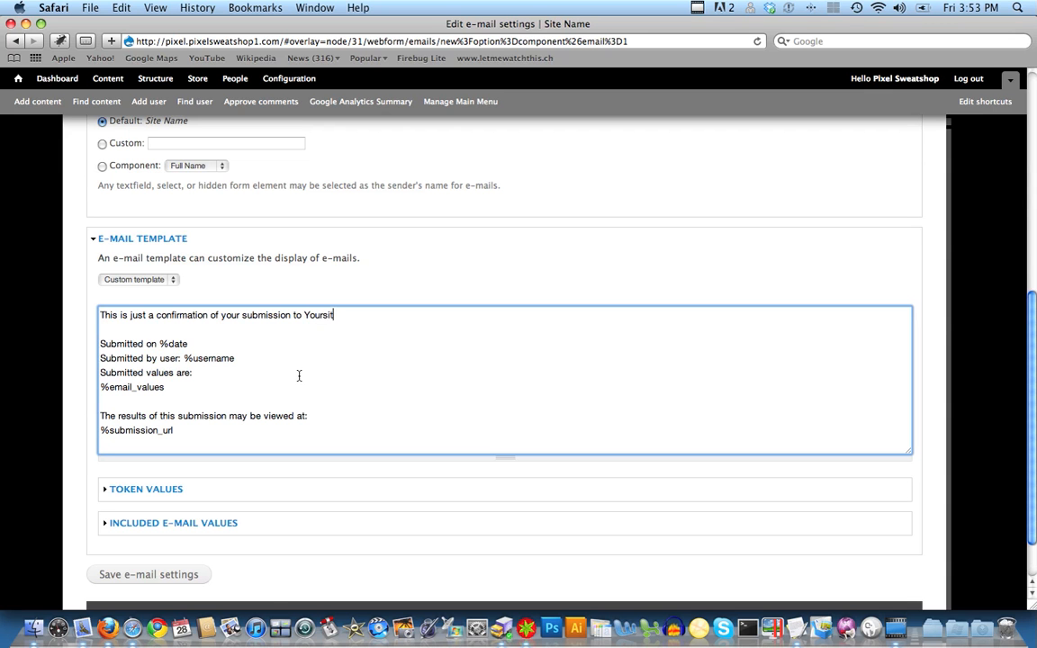
pyautogui.write('.com')
pyautogui.click(142, 586)
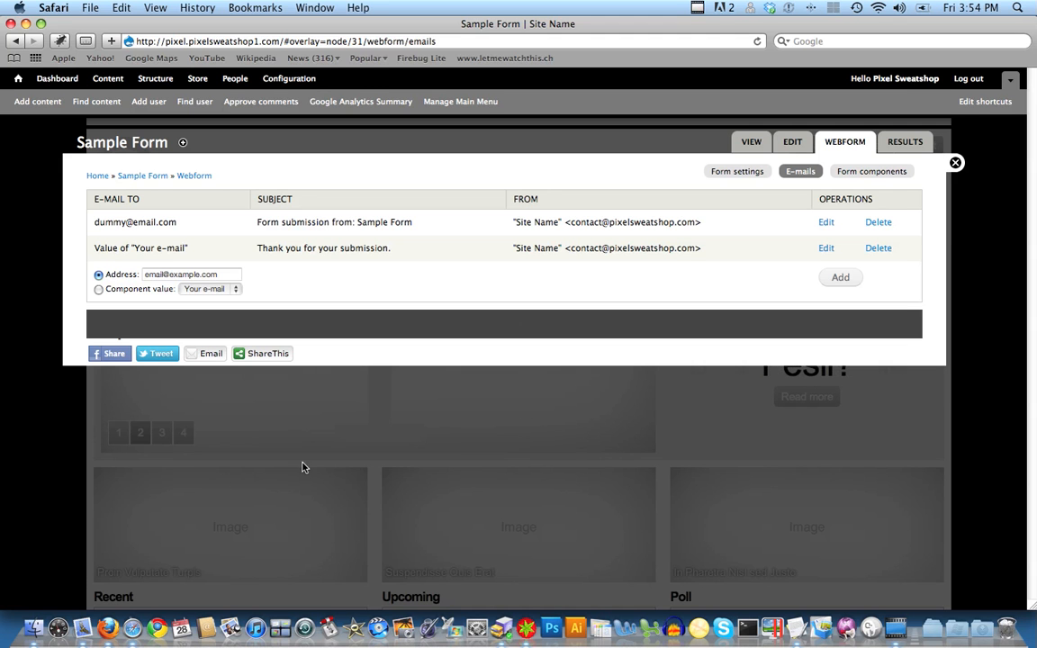
# View the published Sample Form and check its name, e-mail, "Applying for" and hobbies fields without filling them in.
pyautogui.click(749, 142)
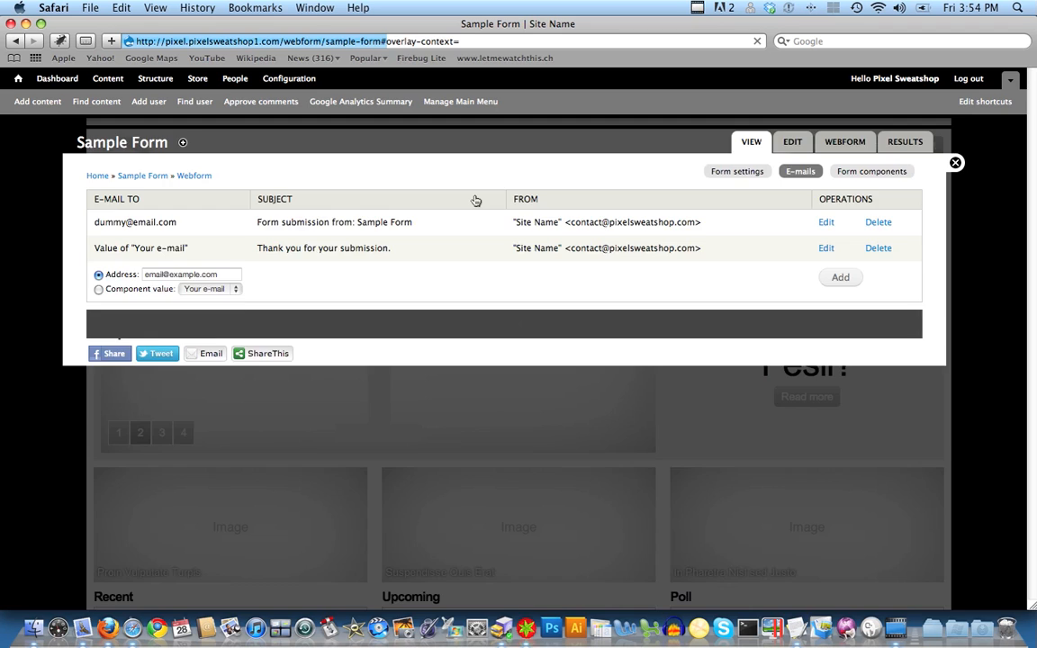
pyautogui.scroll(-1, 472, 196)
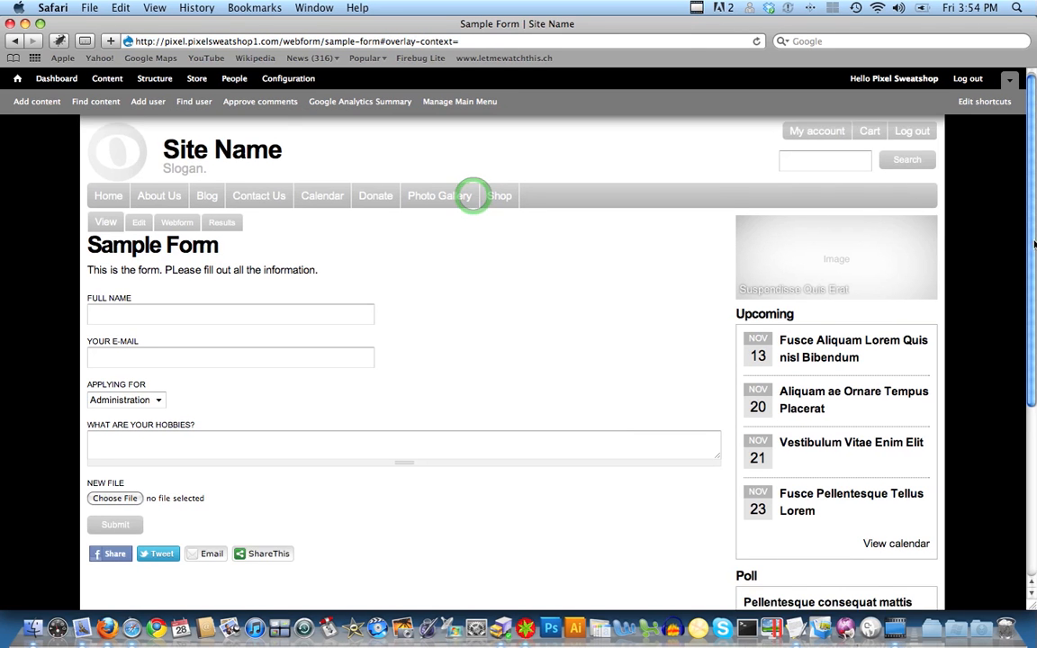
pyautogui.click(169, 315)
pyautogui.click(168, 311)
pyautogui.click(142, 360)
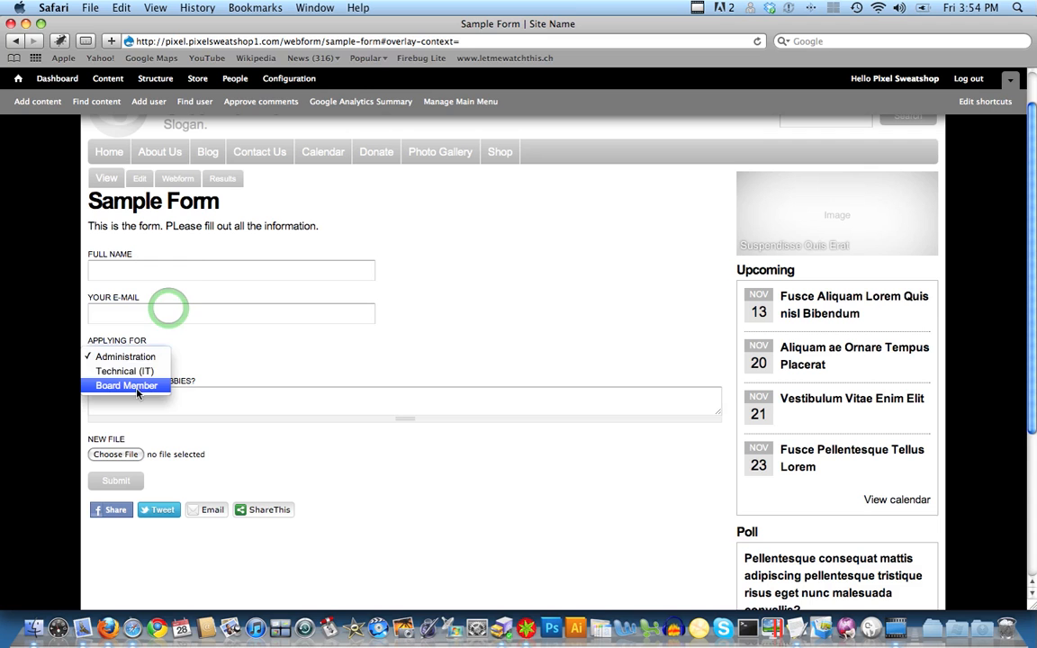
pyautogui.click(139, 358)
pyautogui.click(187, 404)
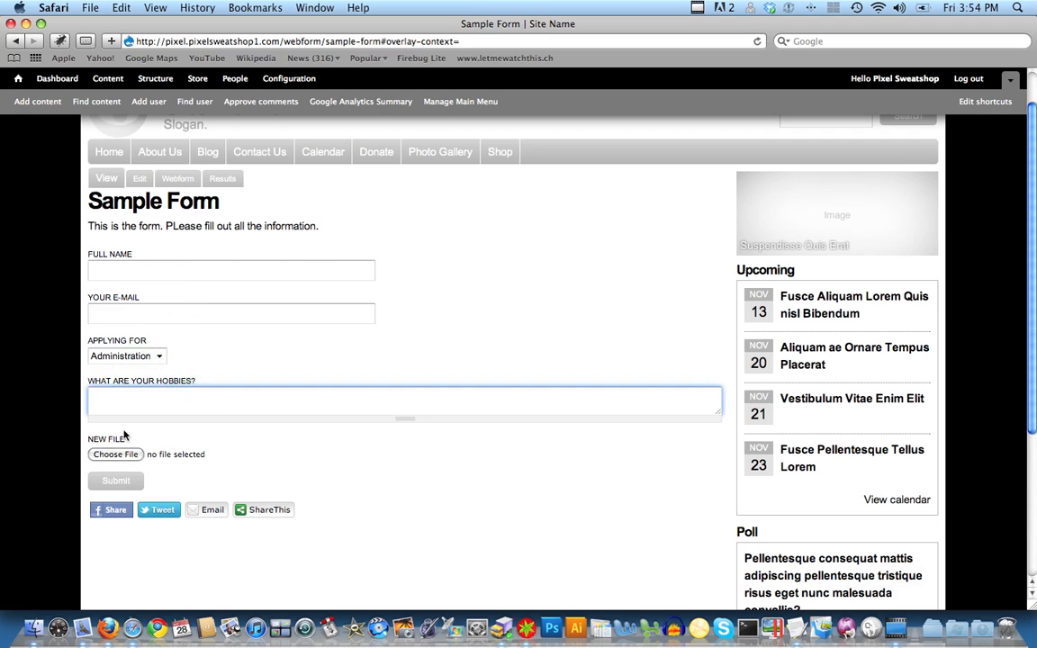
pyautogui.moveTo(1031, 211); pyautogui.dragTo(1035, 137)
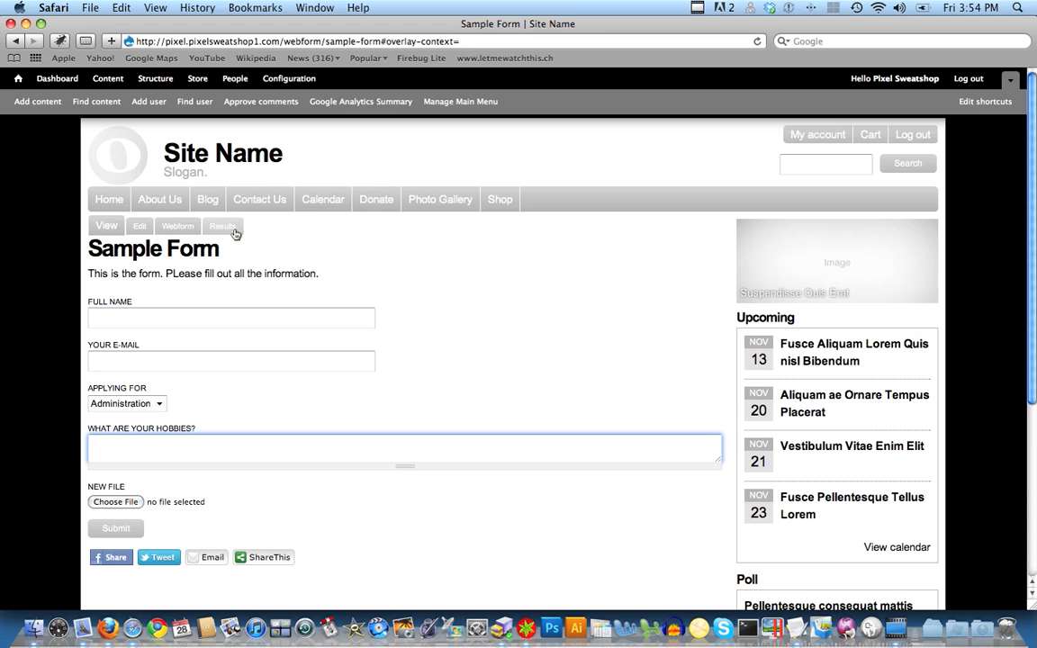
# Review the Sample Form's components and its submission results, and return to the webform editor.
pyautogui.click(175, 228)
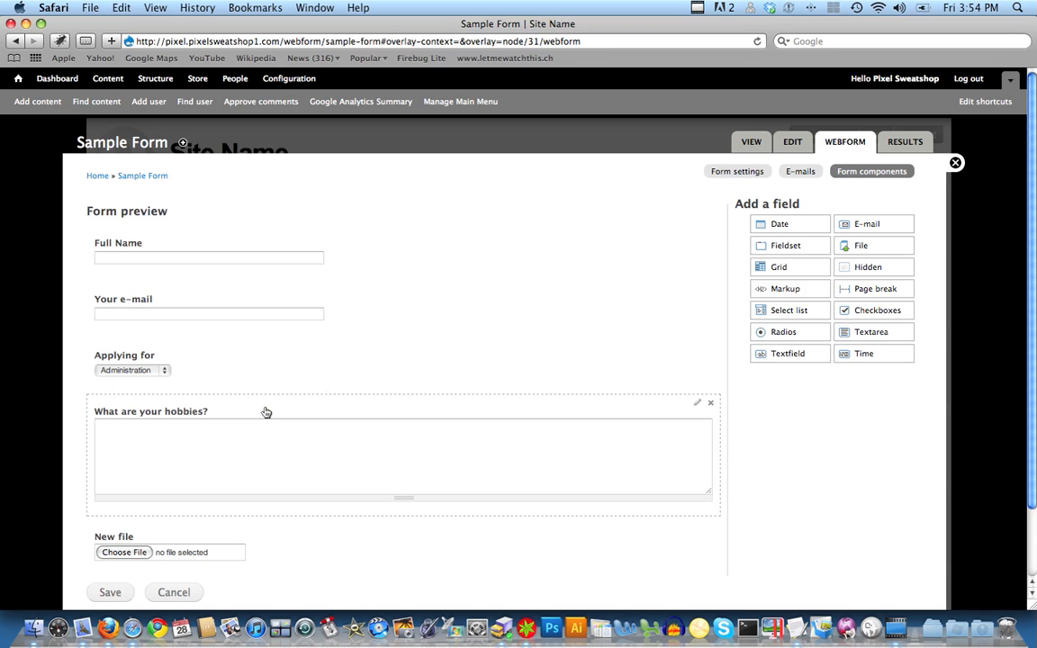
pyautogui.click(231, 287)
pyautogui.click(904, 141)
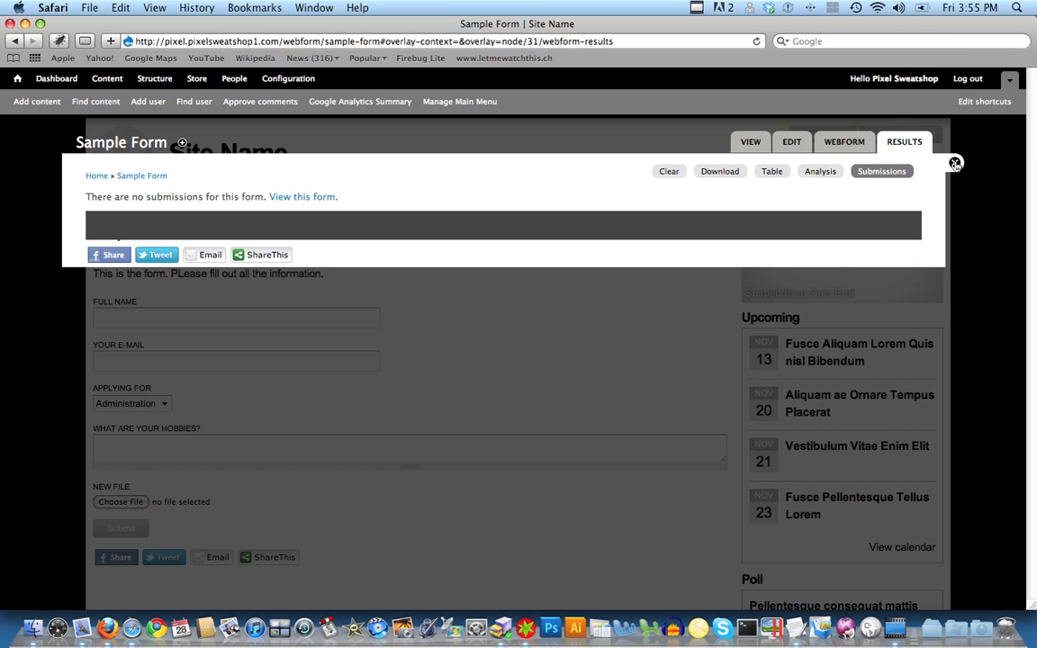
pyautogui.click(860, 144)
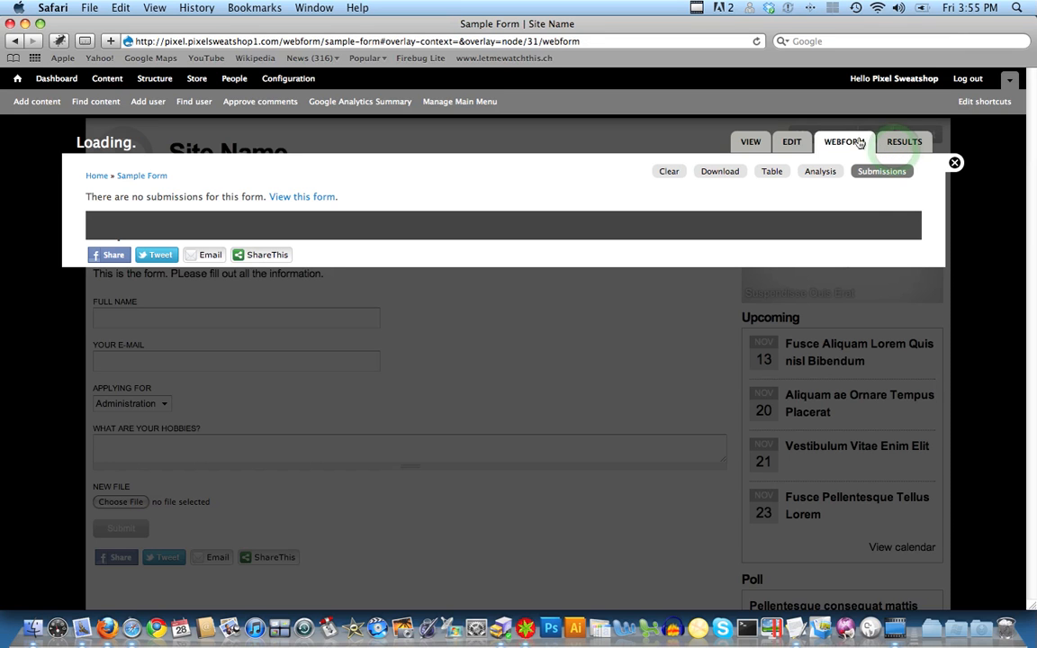